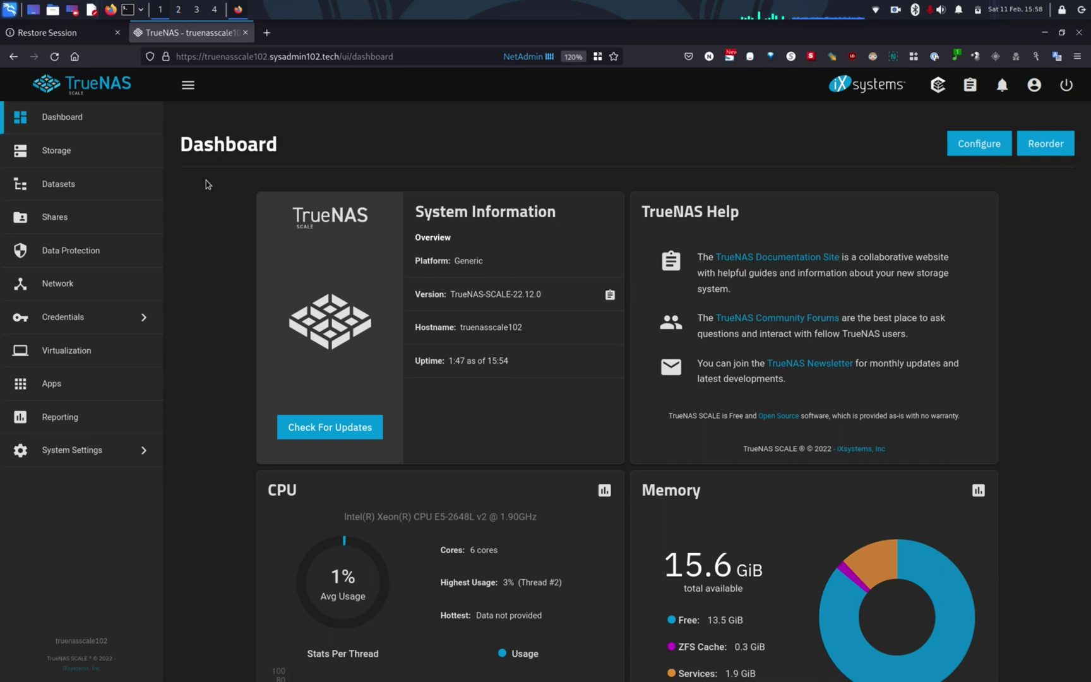
Open the WebDAV service configuration and switch its protocol to HTTPS on port 8081
left_click(88, 225)
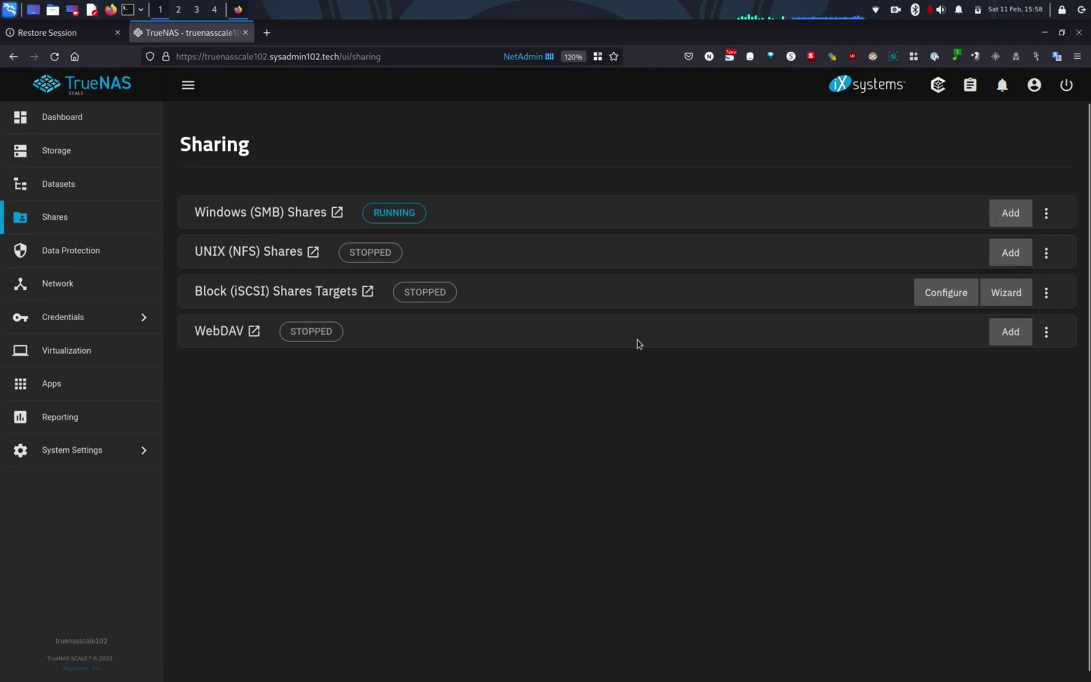
left_click(1048, 333)
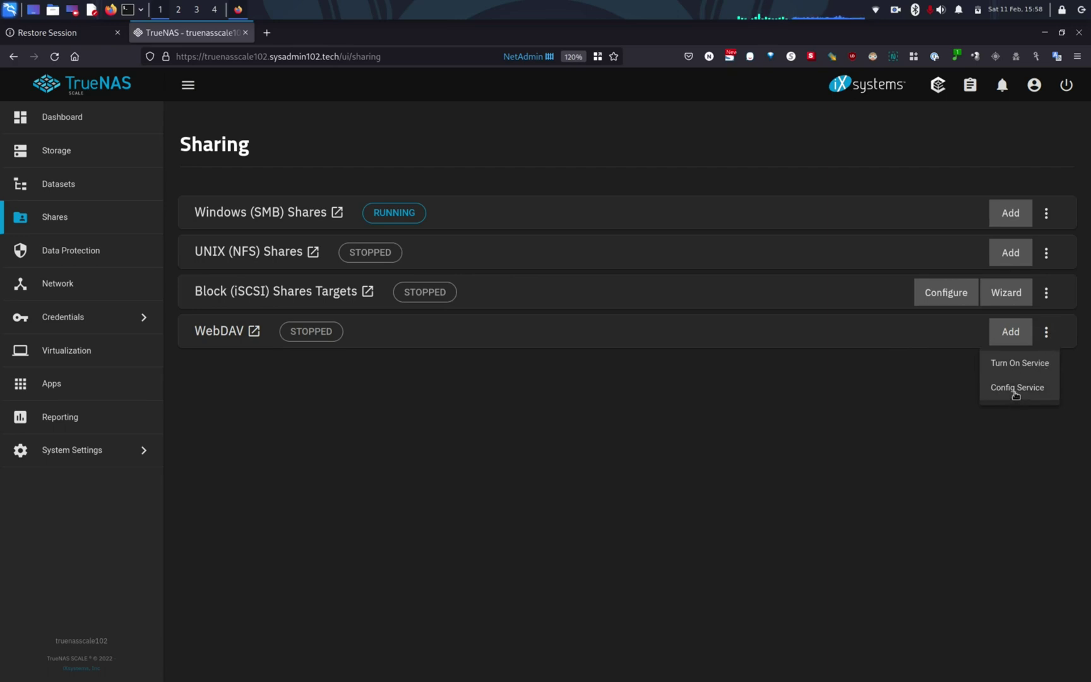
left_click(1016, 387)
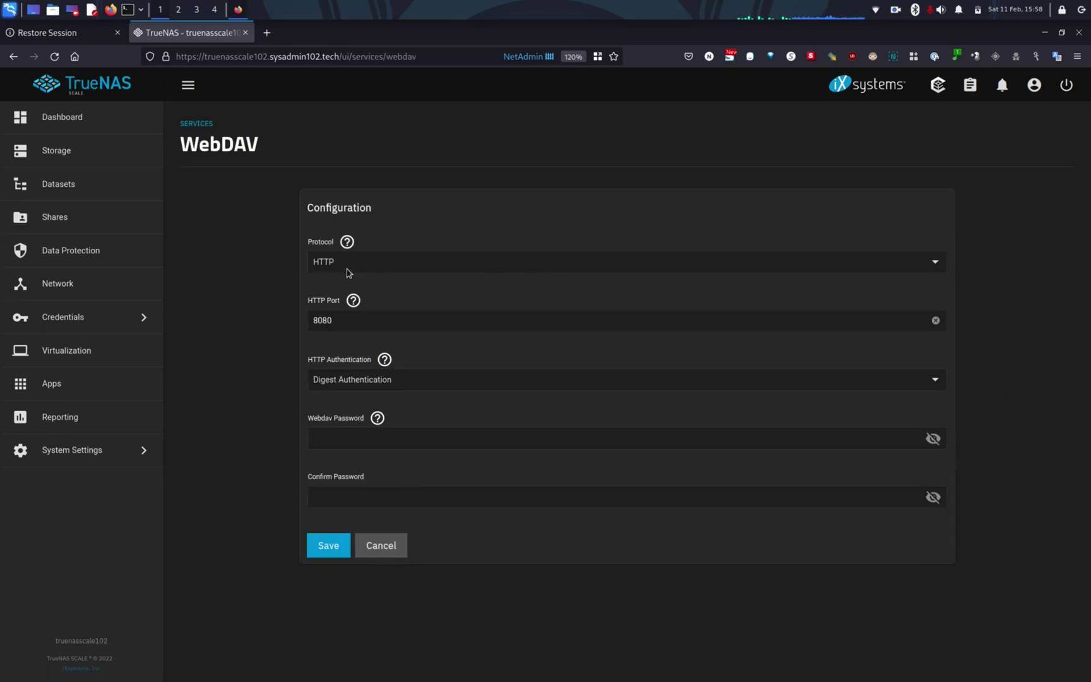
left_click(381, 268)
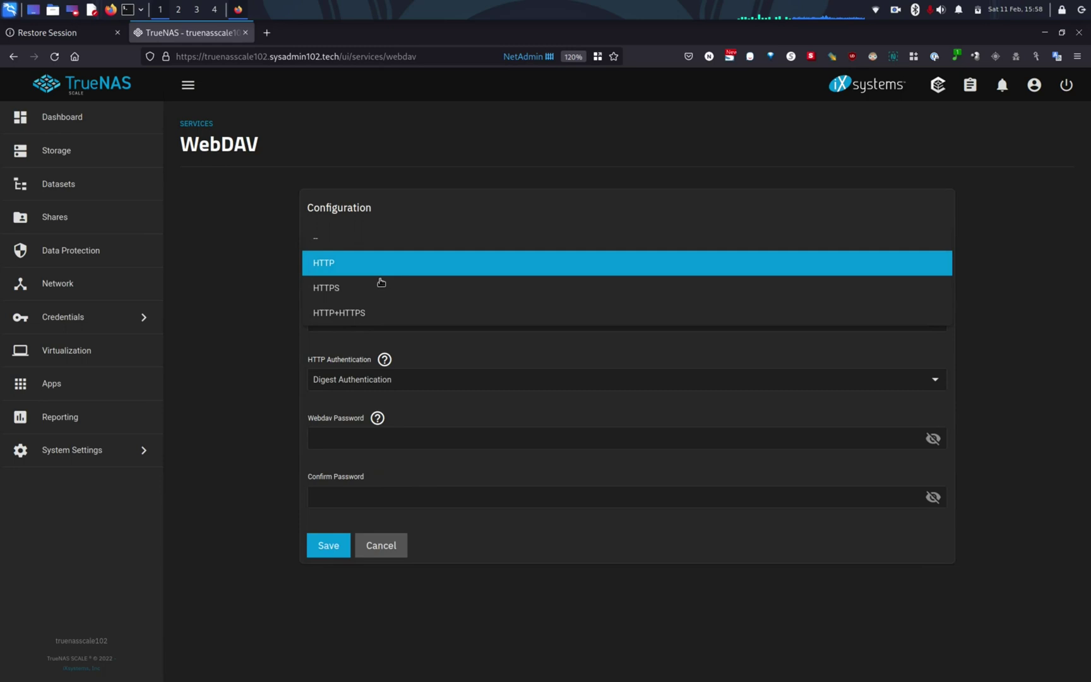
left_click(371, 294)
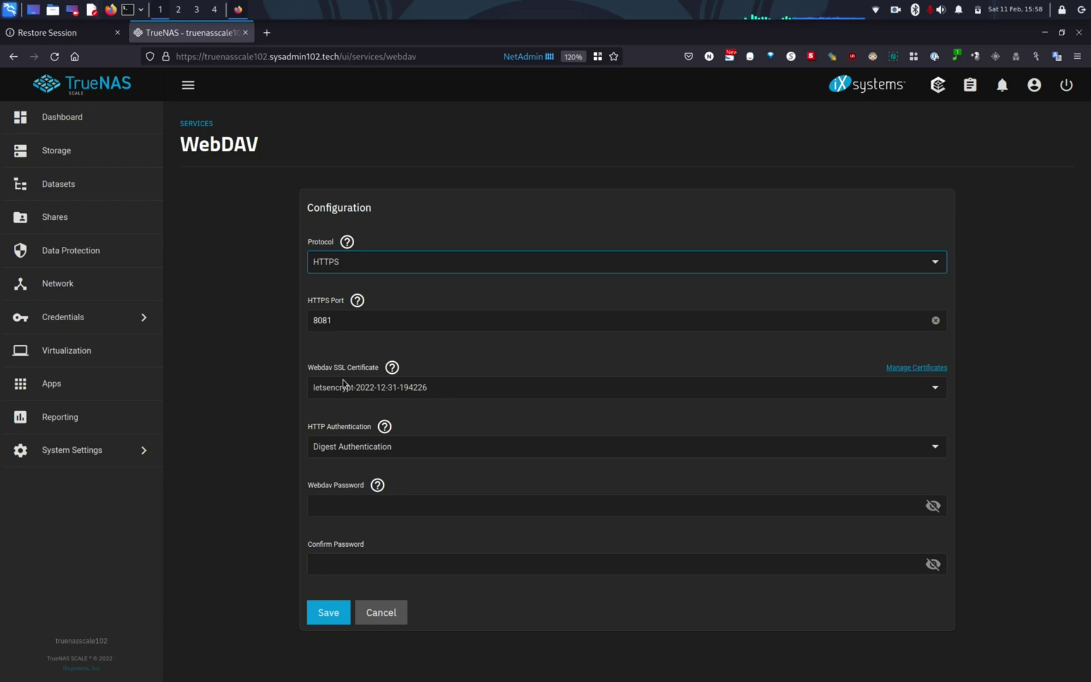
left_click(420, 391)
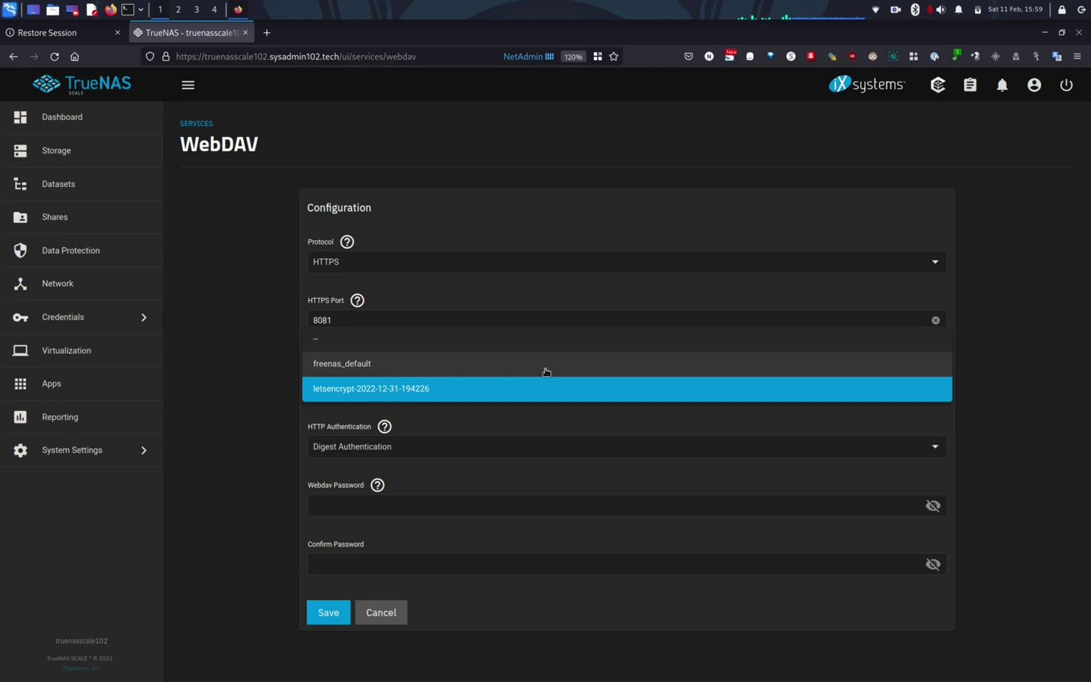
left_click(513, 423)
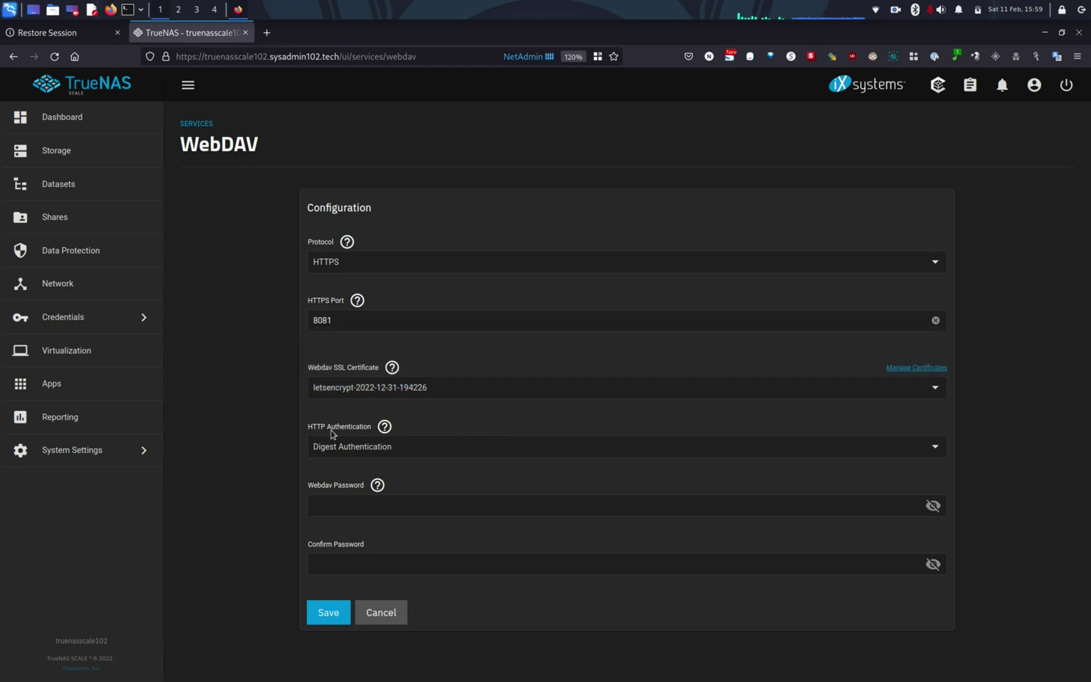
left_click(386, 428)
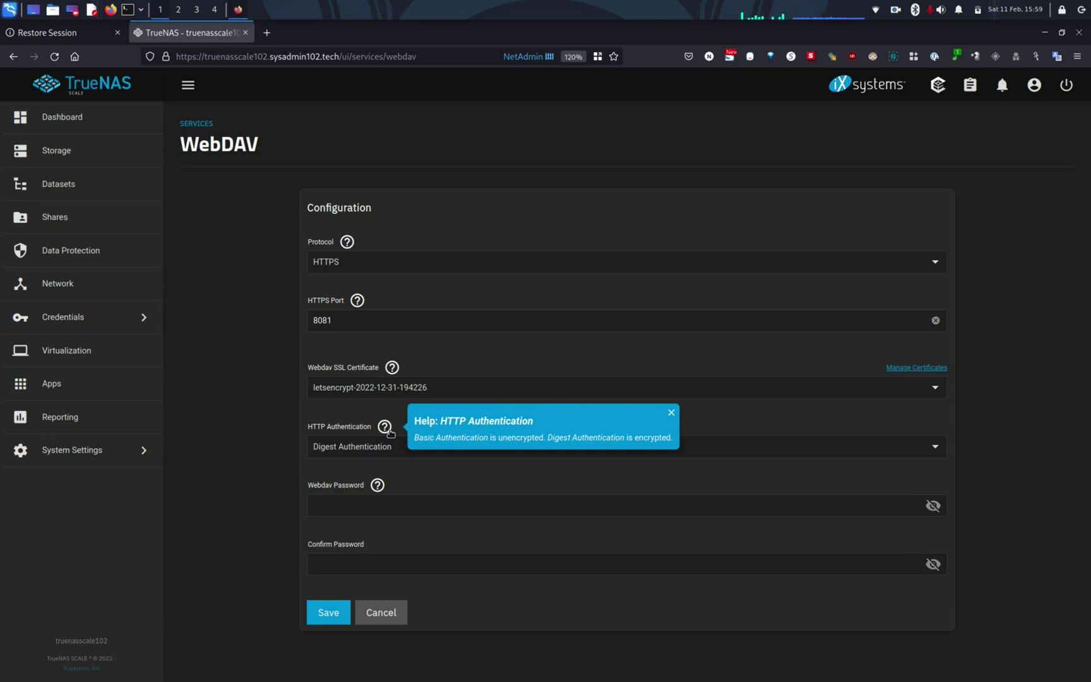
left_click(398, 478)
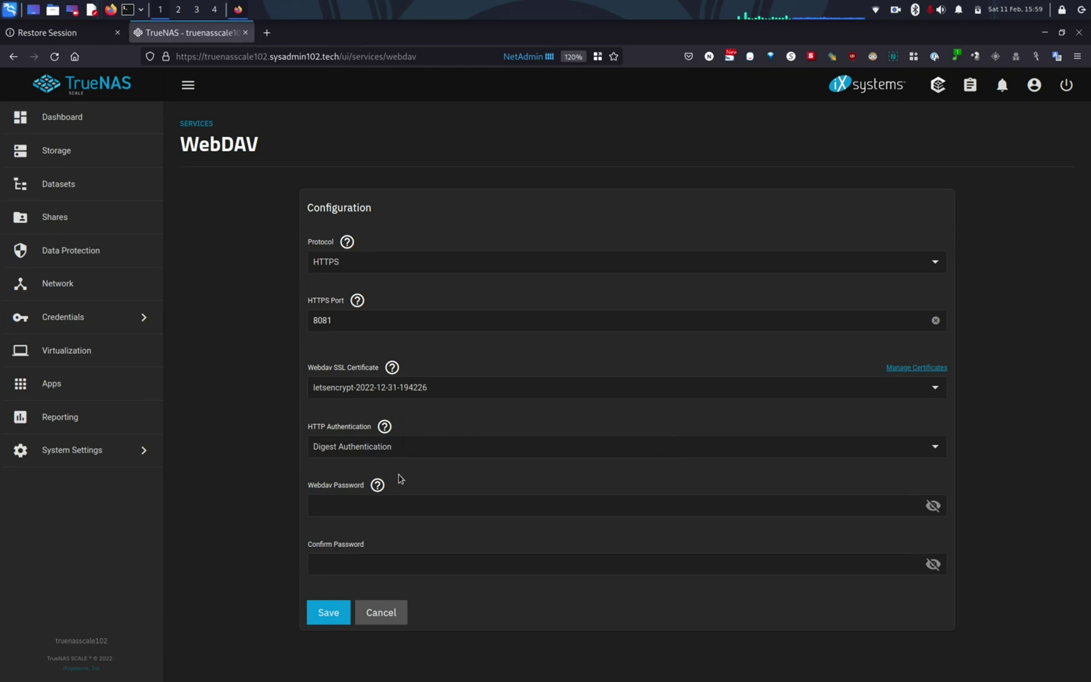
Enter the WebDAV password in both the password and confirmation fields
left_click(402, 512)
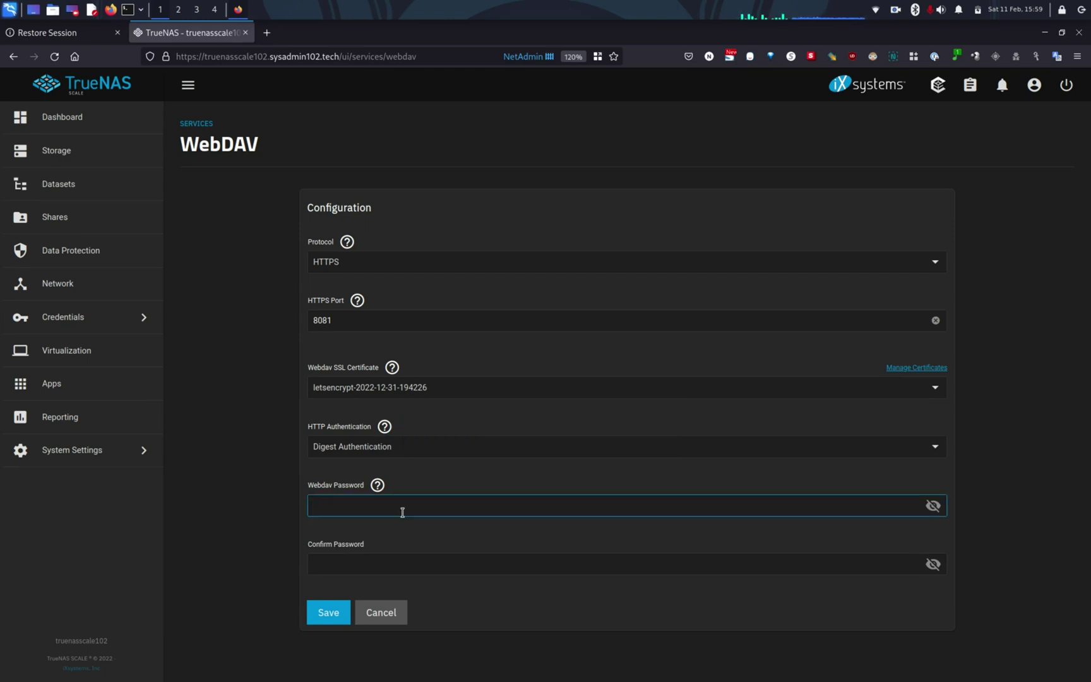
type("abc")
key("BackSpace")
key("BackSpace")
key("BackSpace")
type("password1234")
key("Tab")
type("passwo")
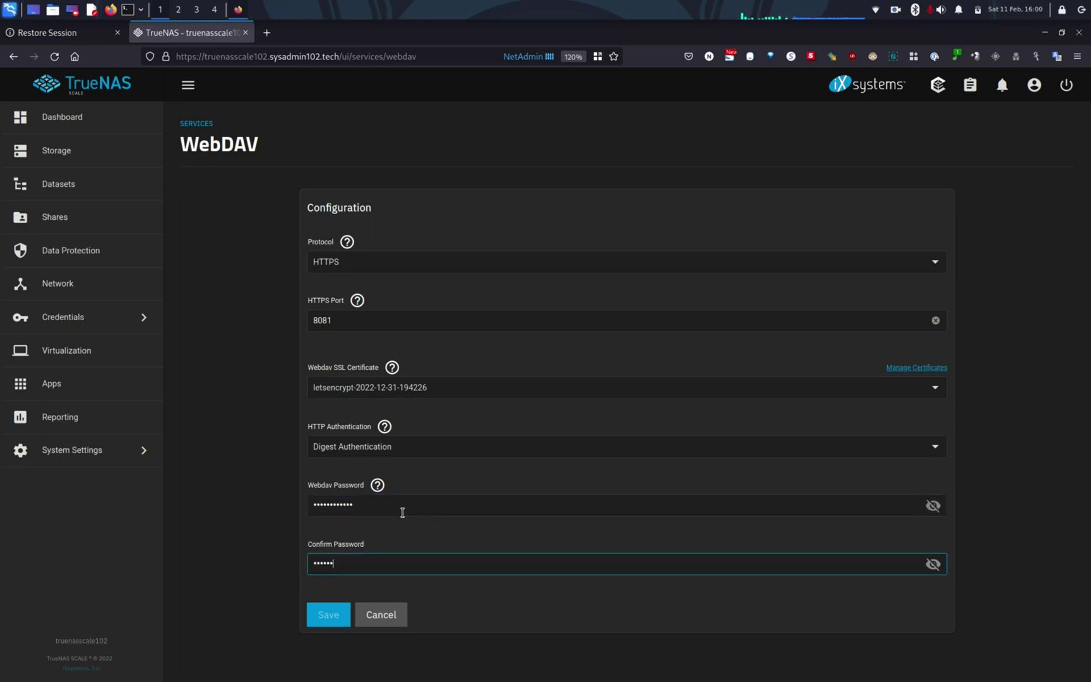
type("rd1234")
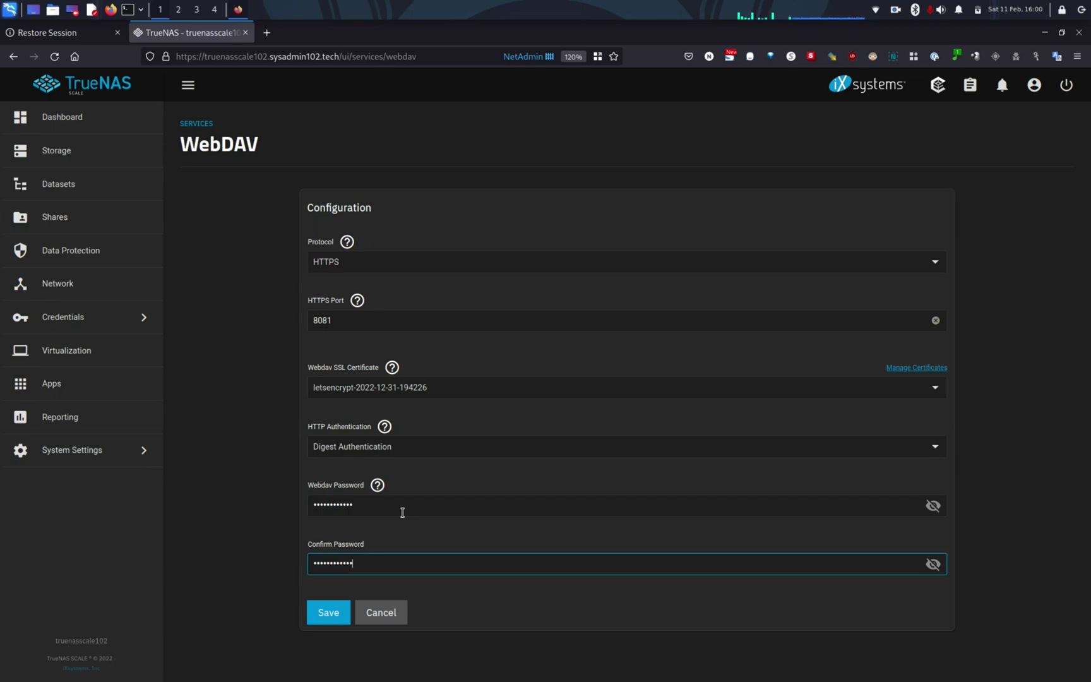
Save the WebDAV settings and show the webdav-owned sysadmin102_shared dataset's Permissions card
left_click(324, 620)
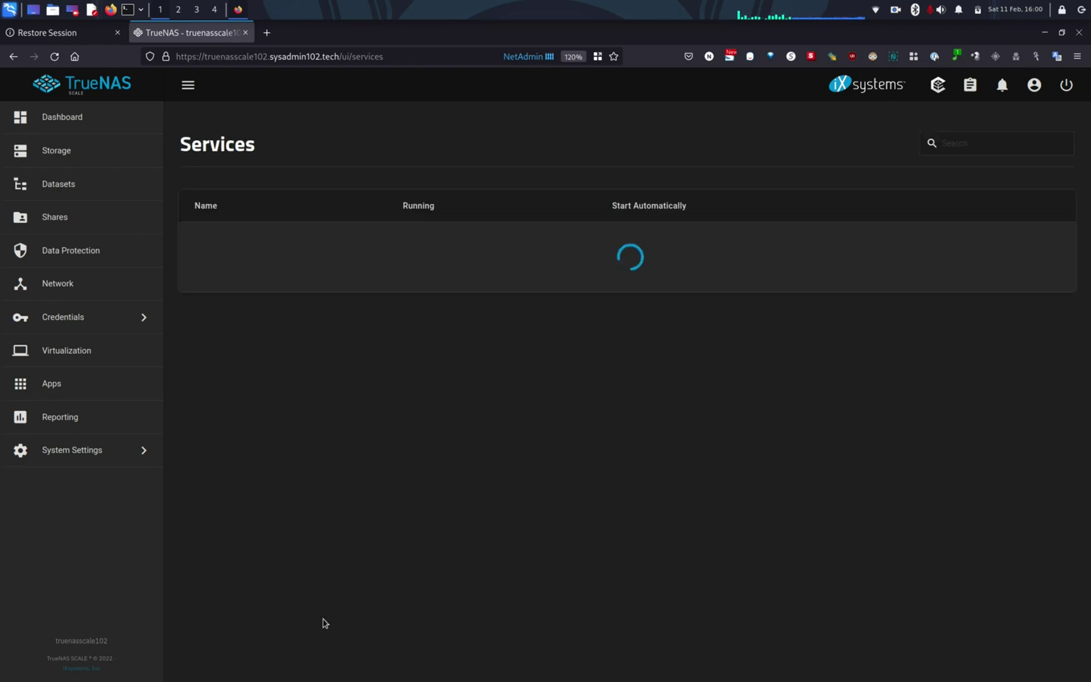
scroll(323, 622, "down", 1)
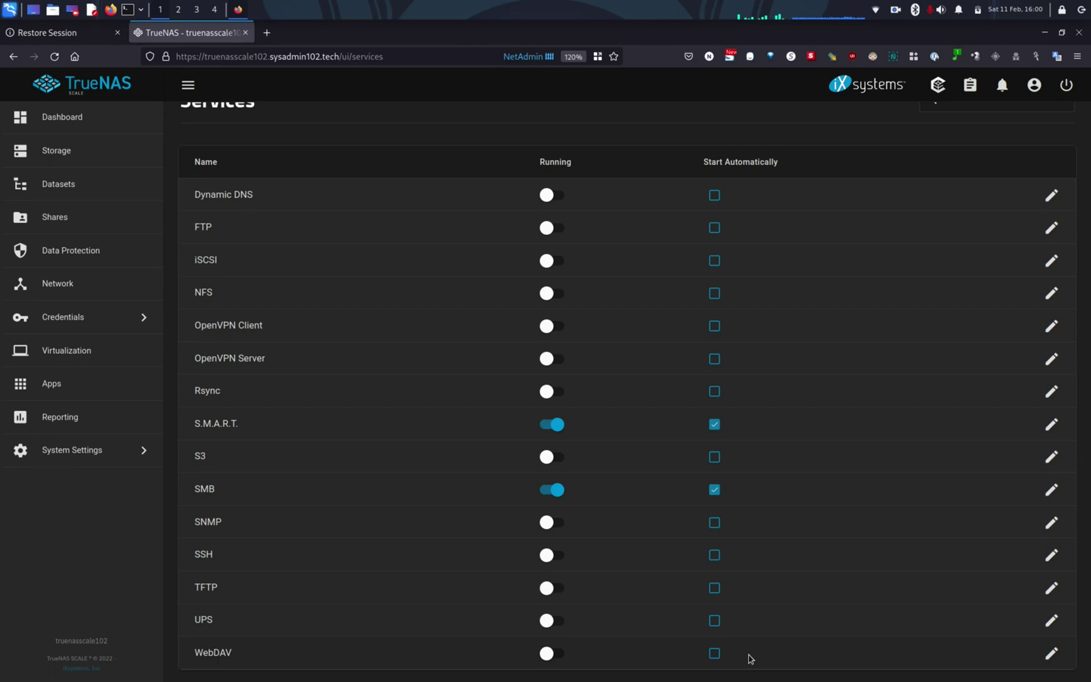
left_click(89, 196)
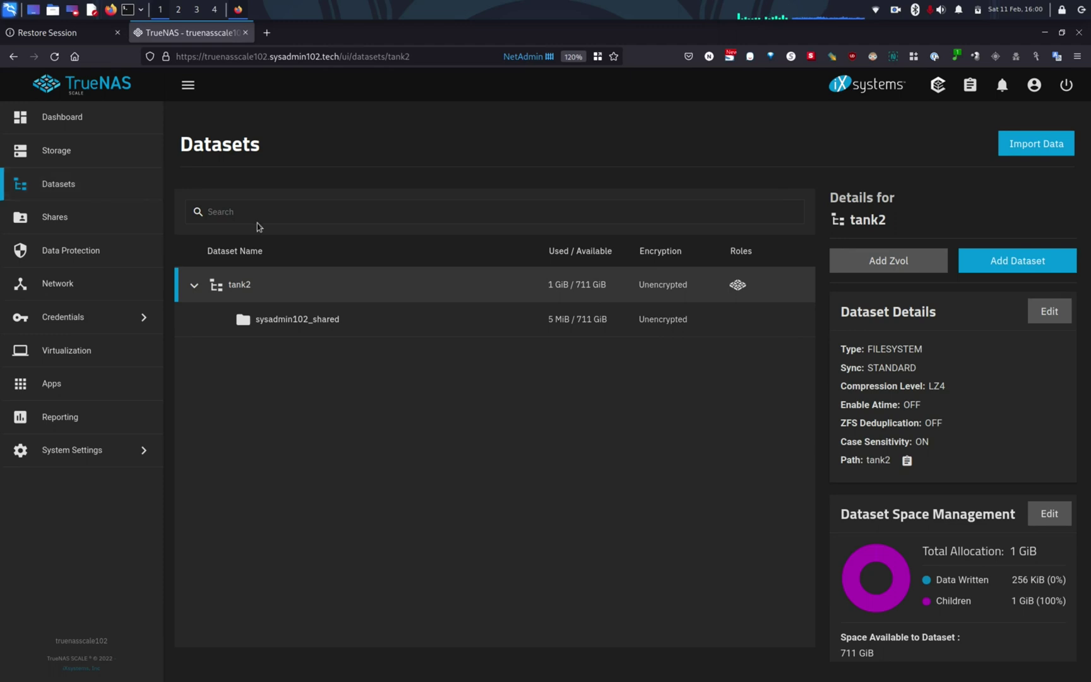
left_click(298, 320)
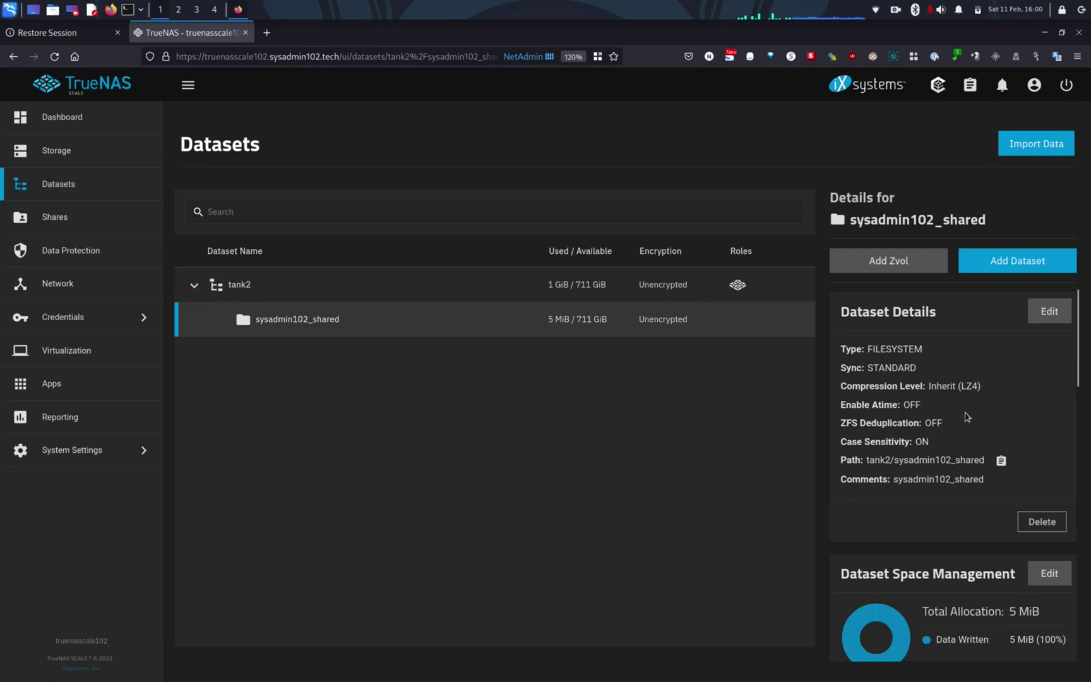
scroll(965, 417, "down", 10)
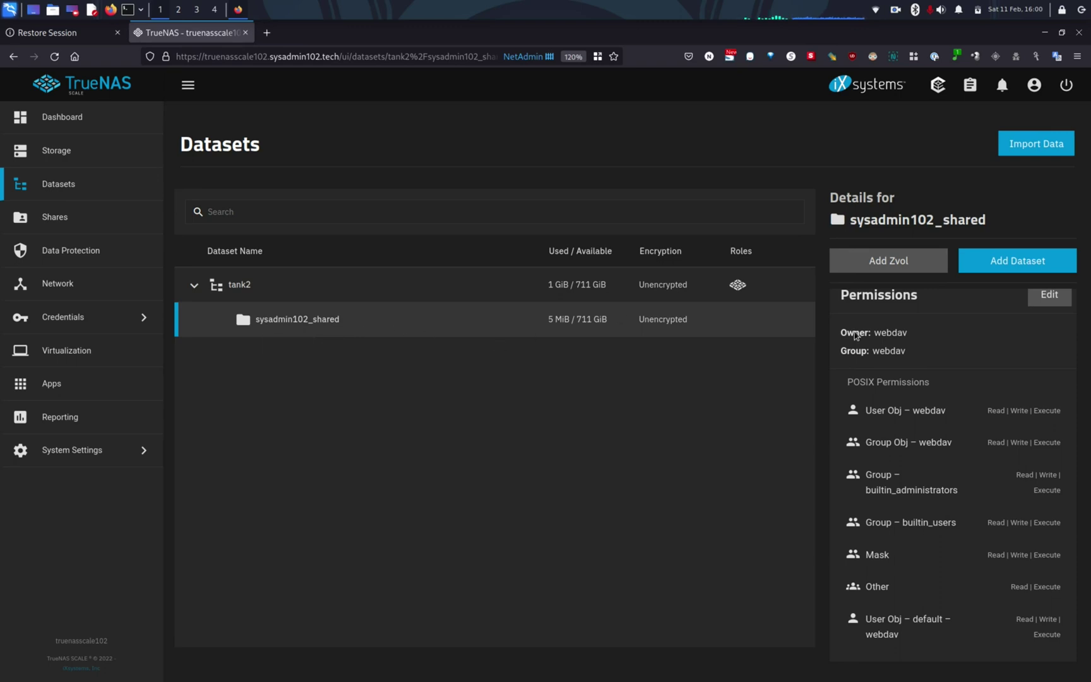
Open the ACL editor for sysadmin102_shared and review its existing entries
left_click(1049, 297)
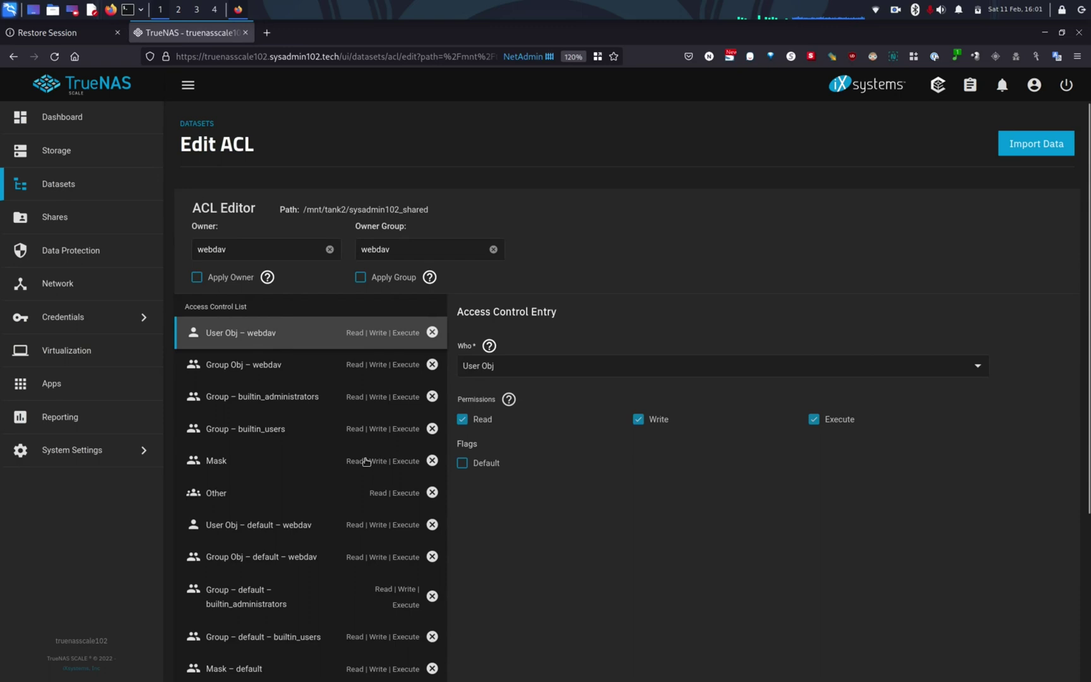
scroll(366, 462, "down", 3)
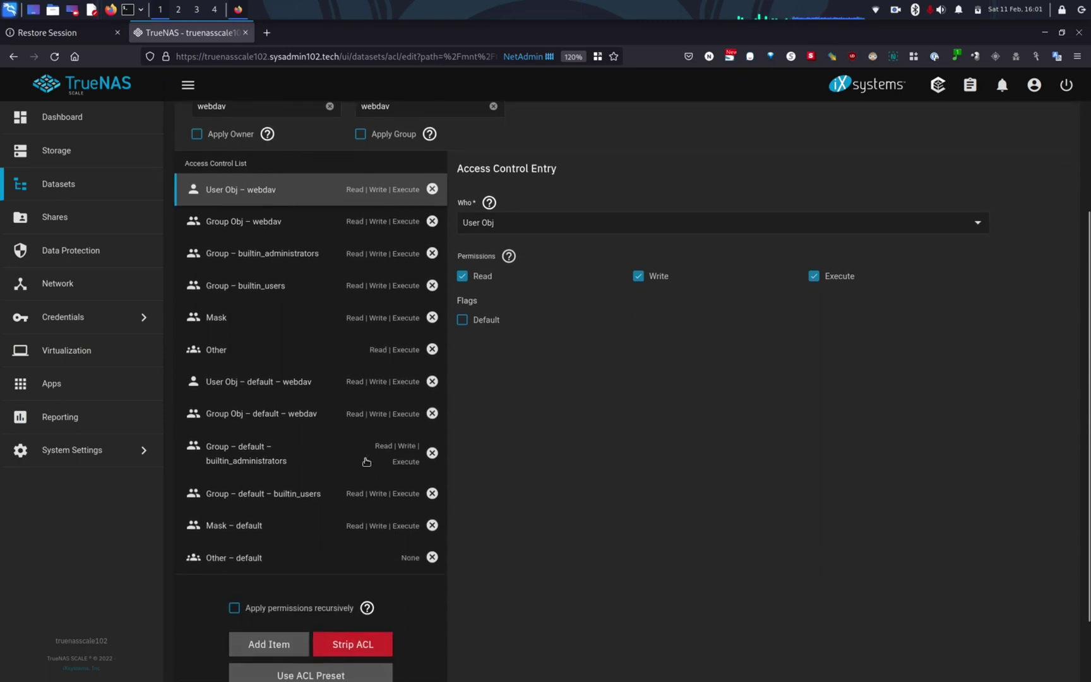
scroll(367, 461, "down", 2)
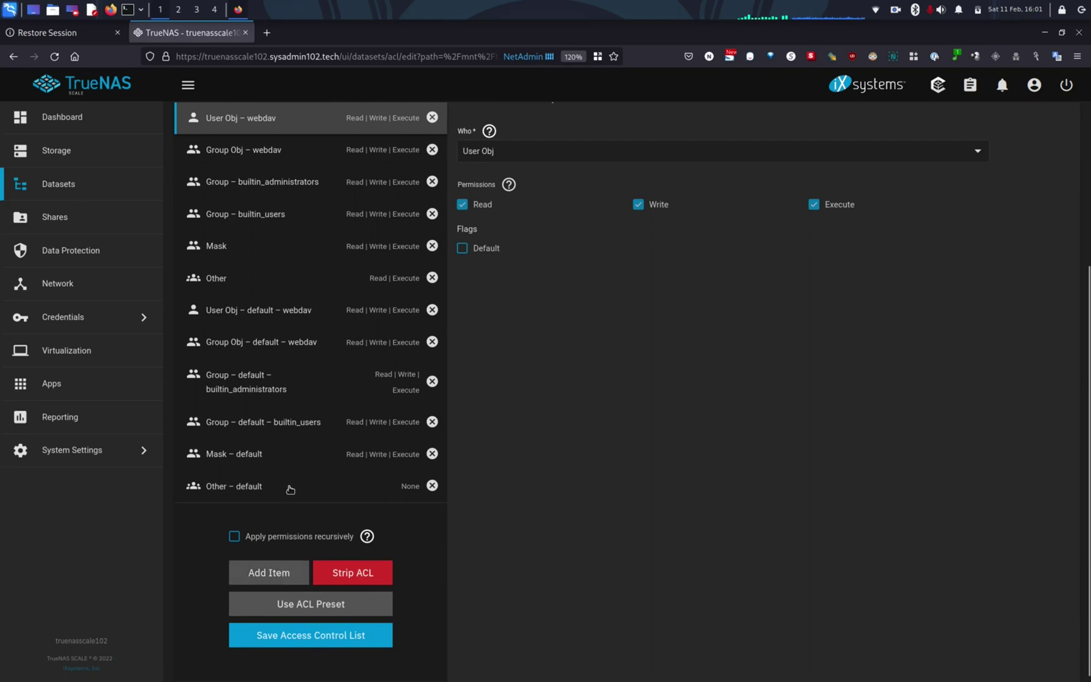
scroll(291, 455, "up", 2)
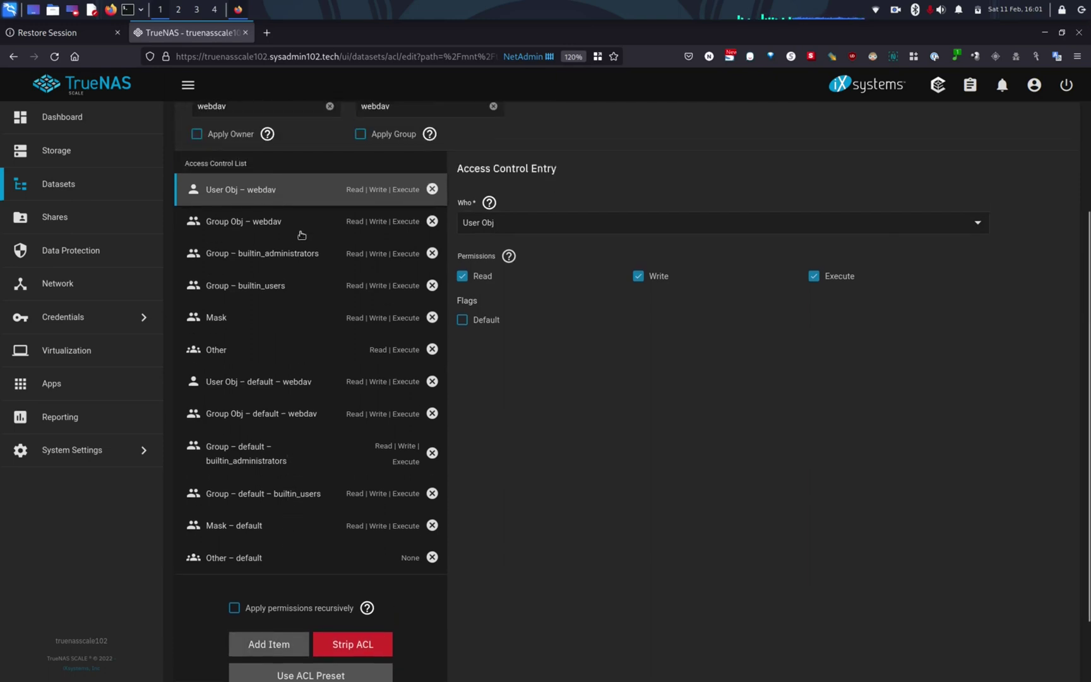
scroll(301, 235, "up", 2)
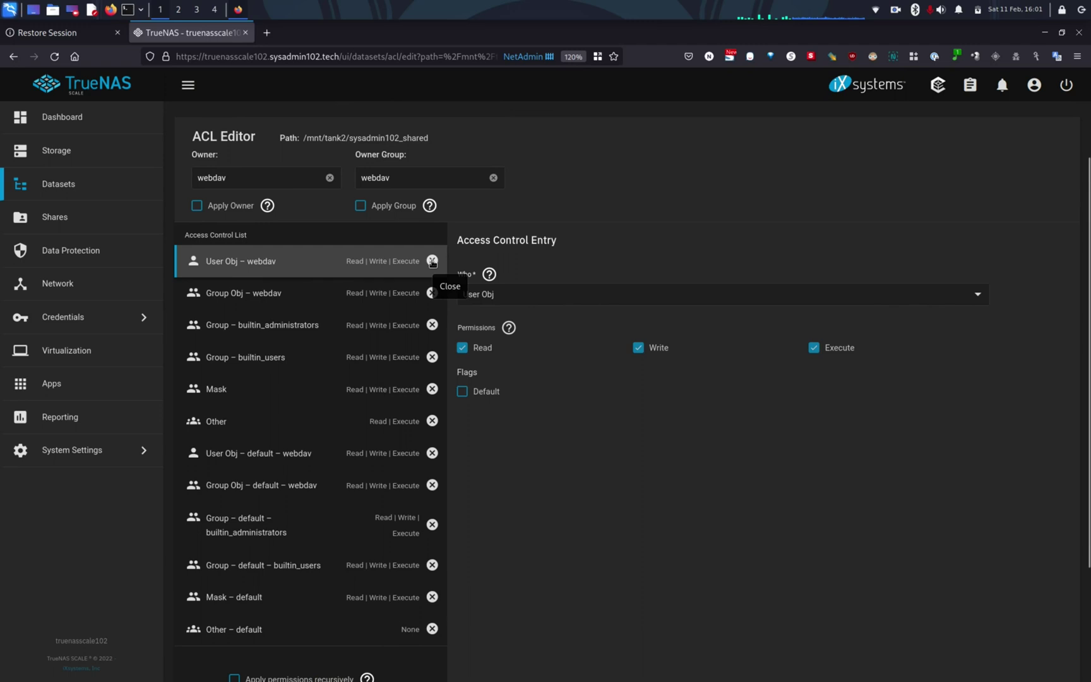
scroll(365, 306, "up", 1)
scroll(369, 307, "down", 3)
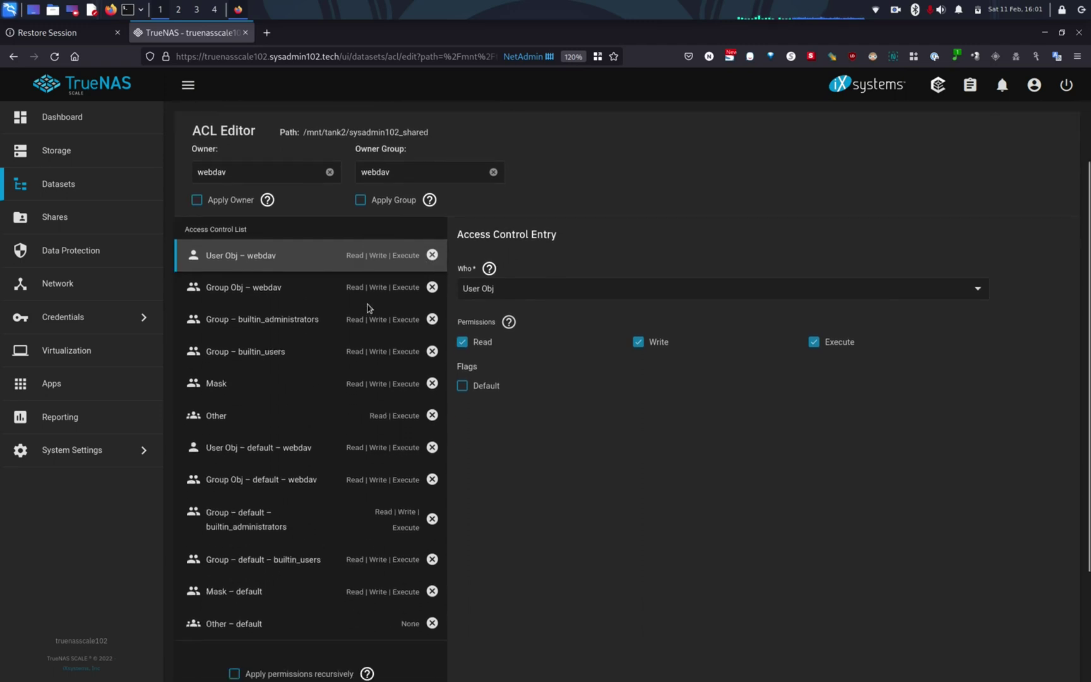
scroll(368, 307, "down", 1)
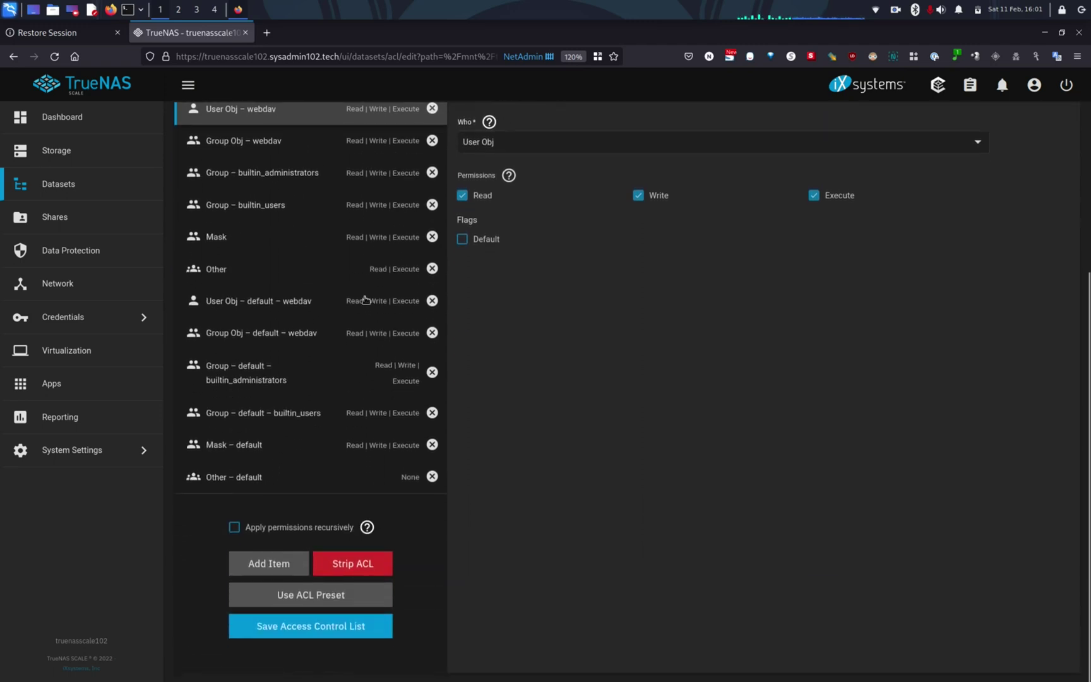
Add a User ACL entry for webdav with Read, Write and Execute permissions
left_click(270, 575)
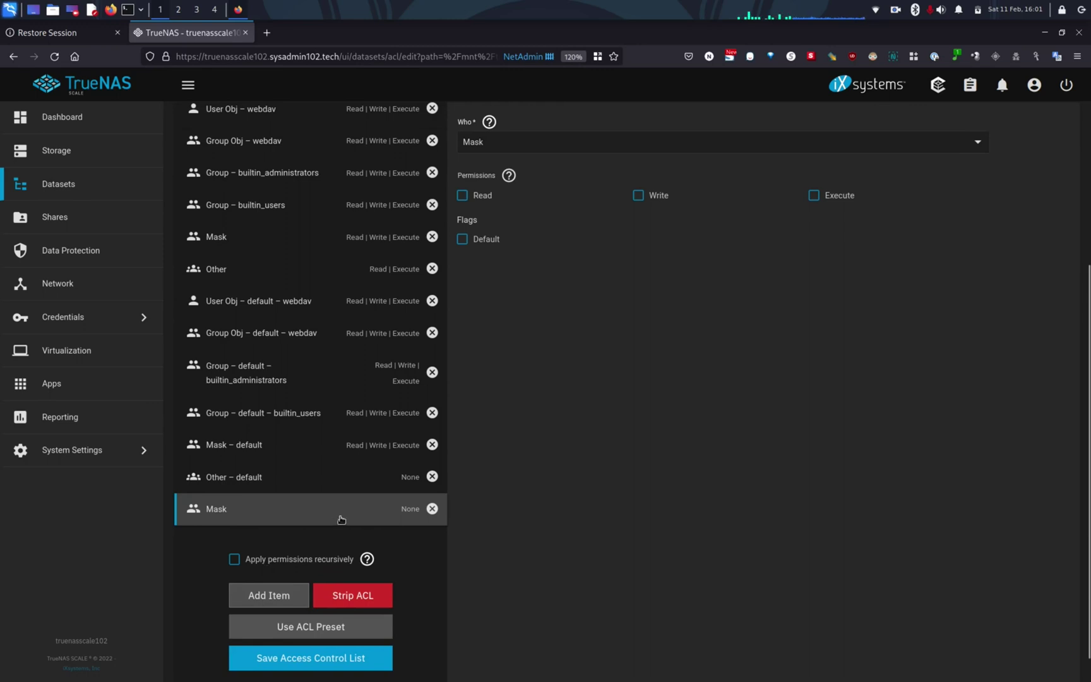
left_click(699, 144)
left_click(509, 150)
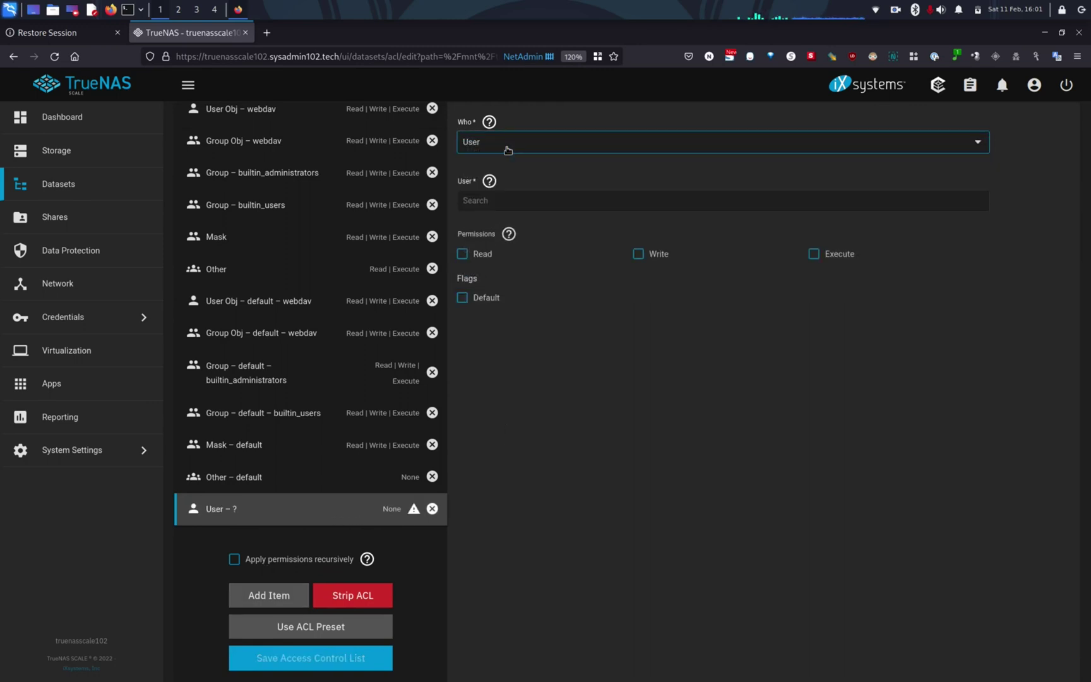
left_click(521, 201)
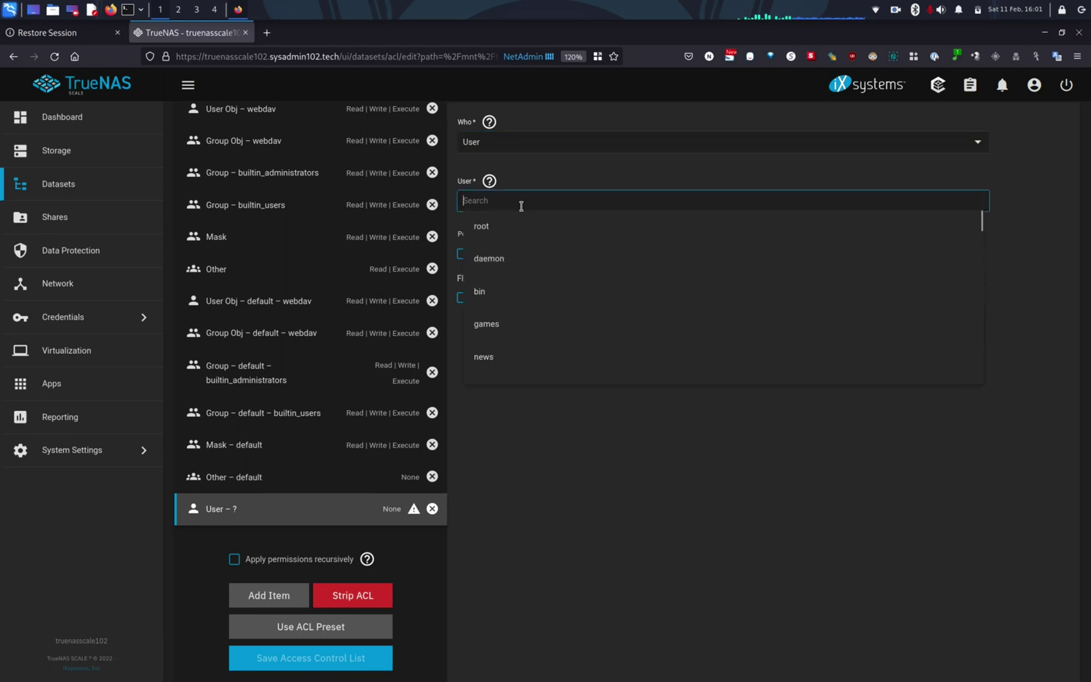
type("web")
left_click(519, 228)
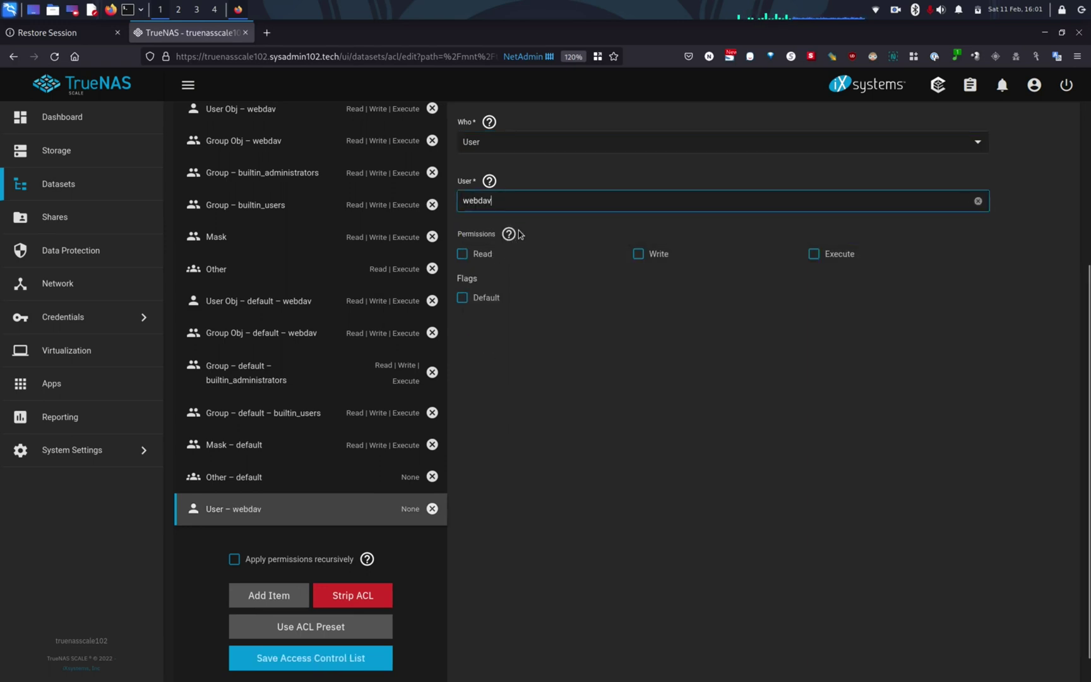
left_click(462, 255)
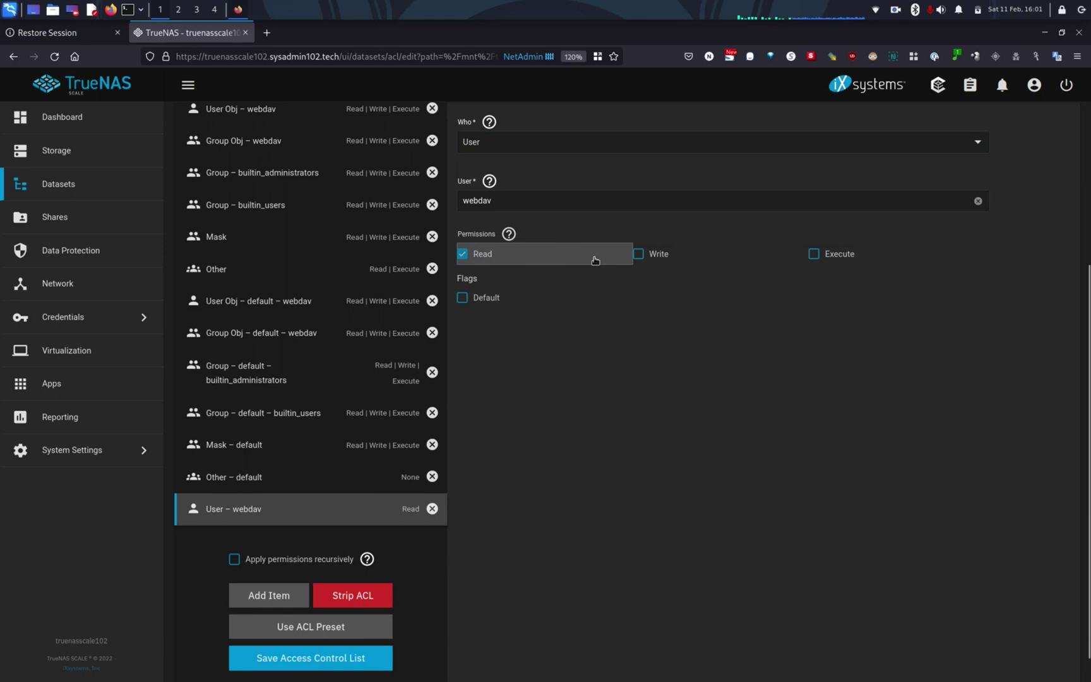
left_click(642, 257)
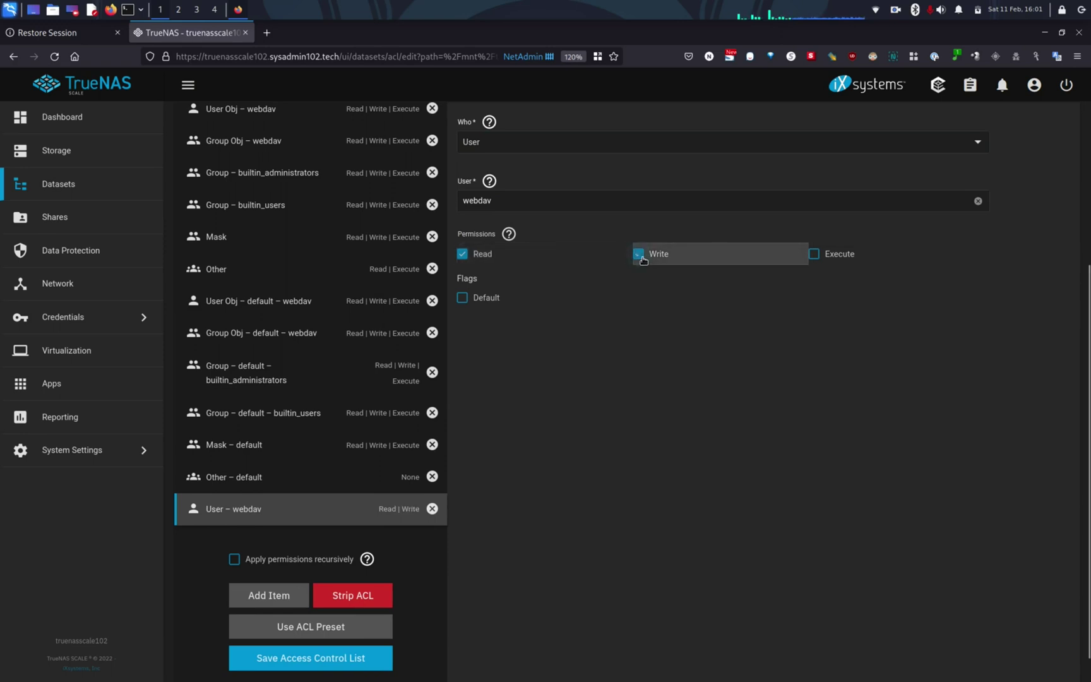
left_click(820, 258)
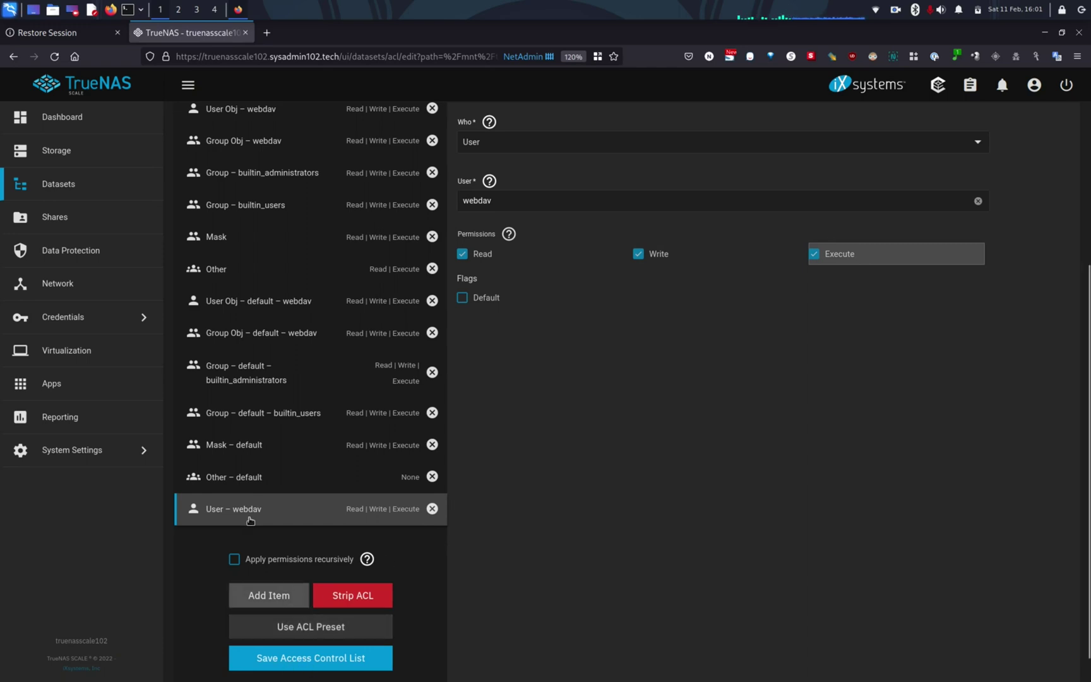
Start a new WebDAV share named webdav with the description webdav
left_click(51, 224)
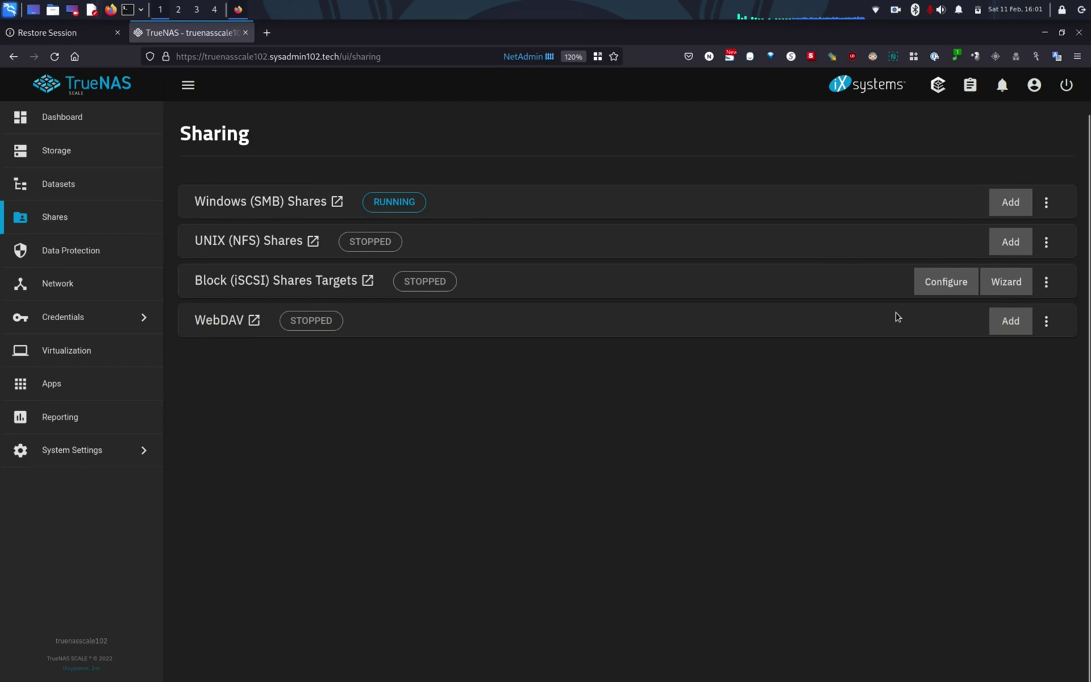
left_click(1011, 321)
left_click(883, 226)
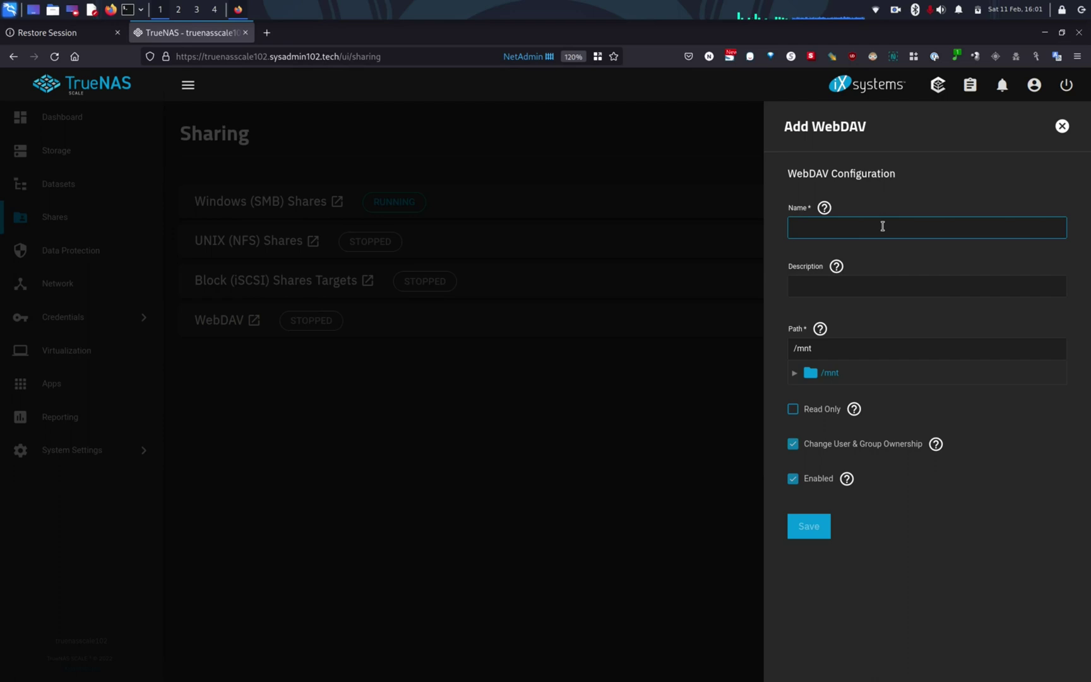
type("webdav")
left_click(865, 287)
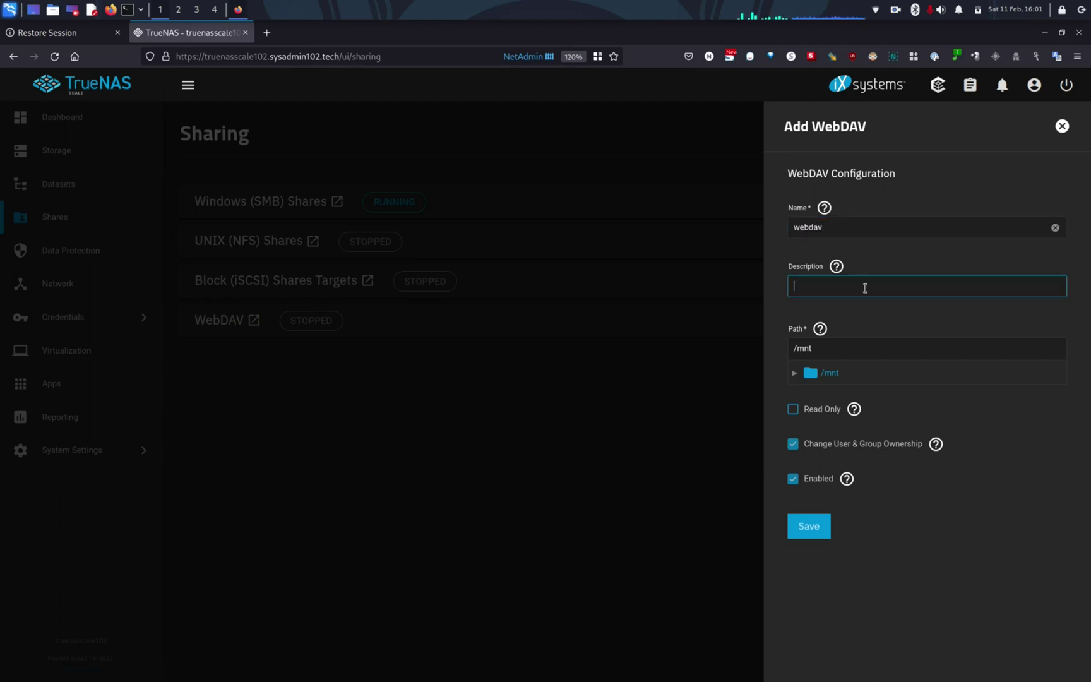
type("webdav")
Set the share path to /mnt/tank2/sysadmin102_shared
left_click(794, 374)
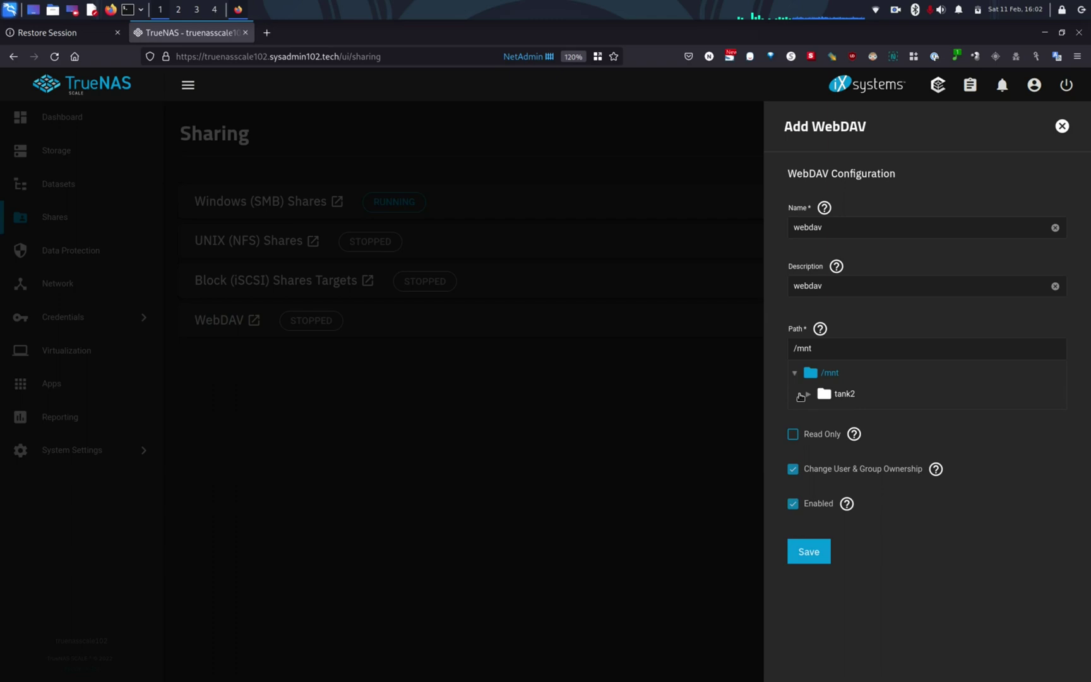
left_click(808, 394)
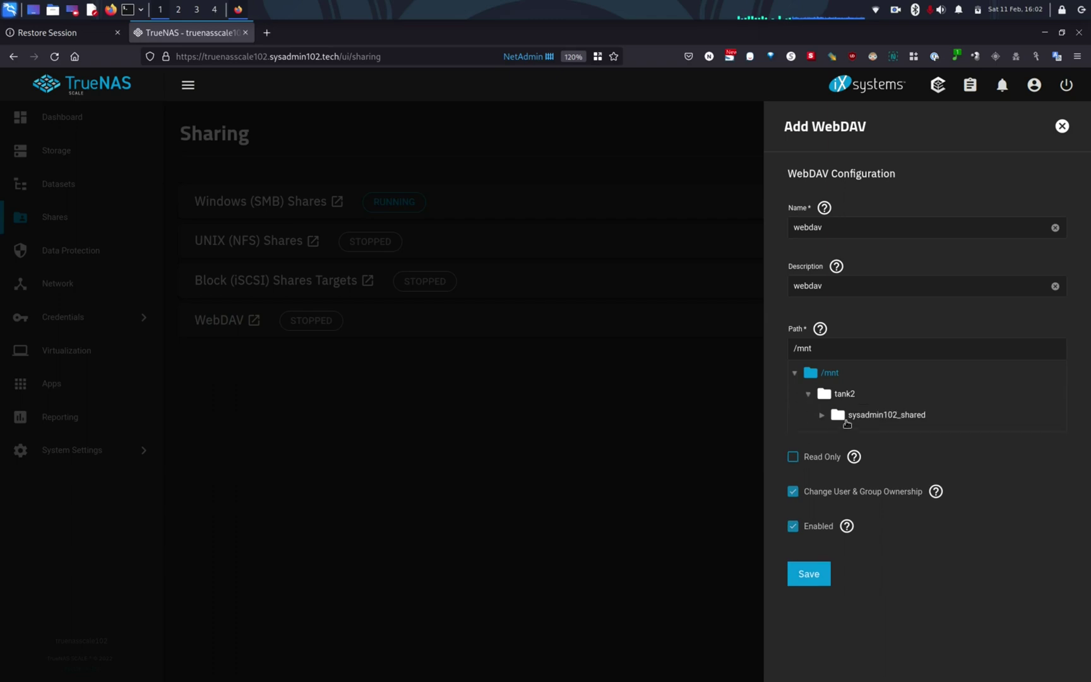
left_click(851, 422)
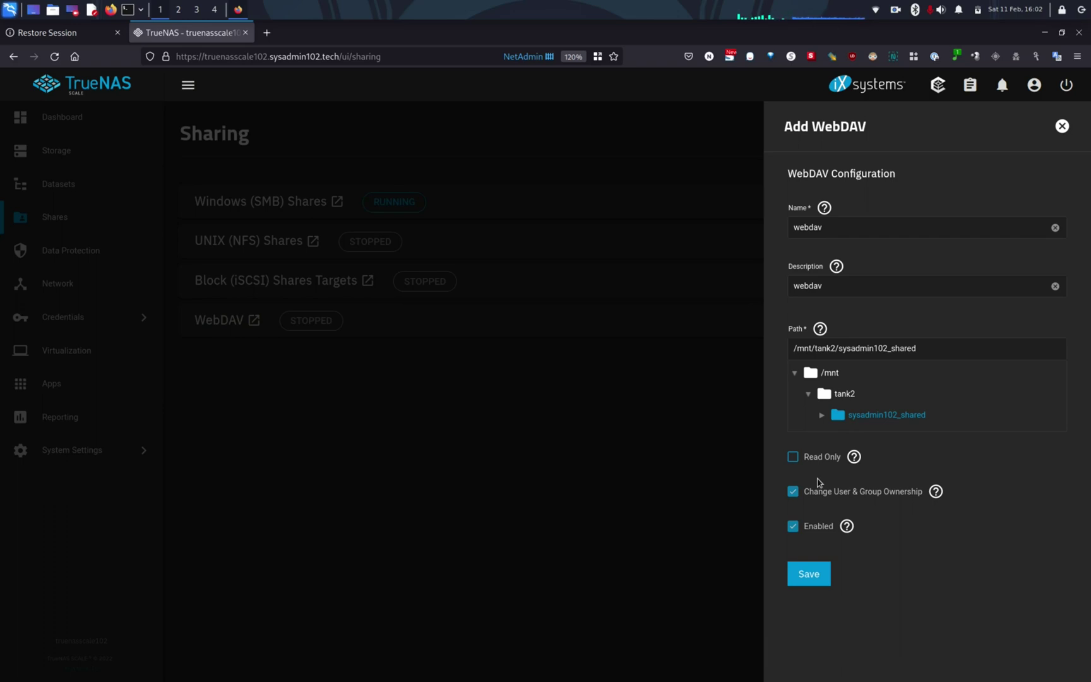
Save the webdav share, confirm the ownership change, and enable the WebDAV service
left_click(815, 576)
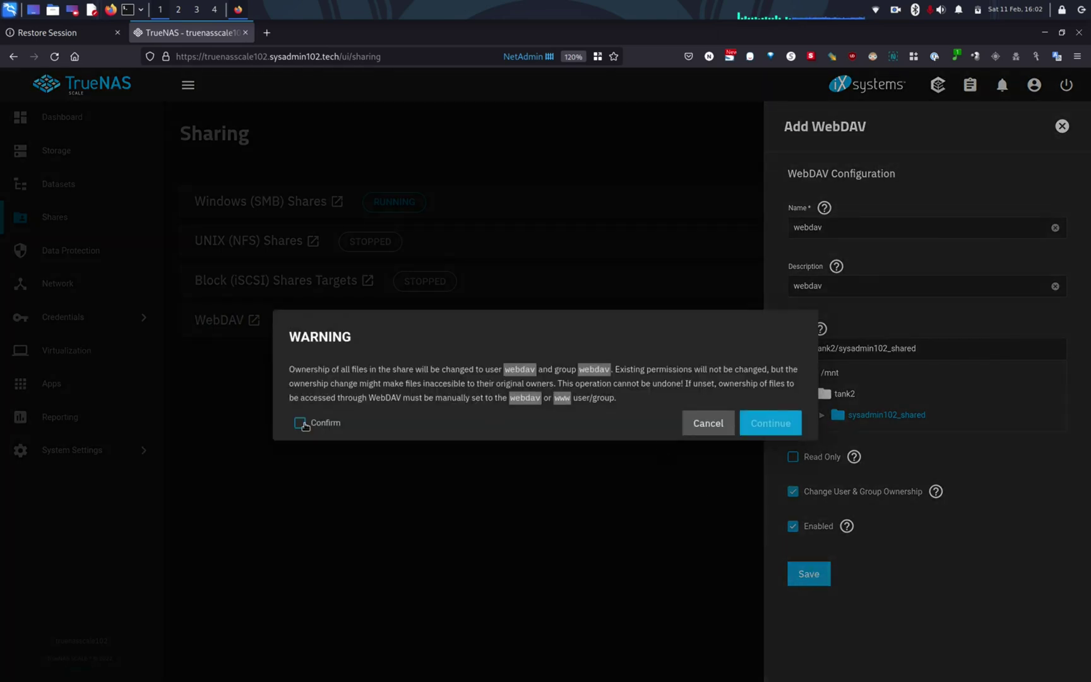
left_click(299, 422)
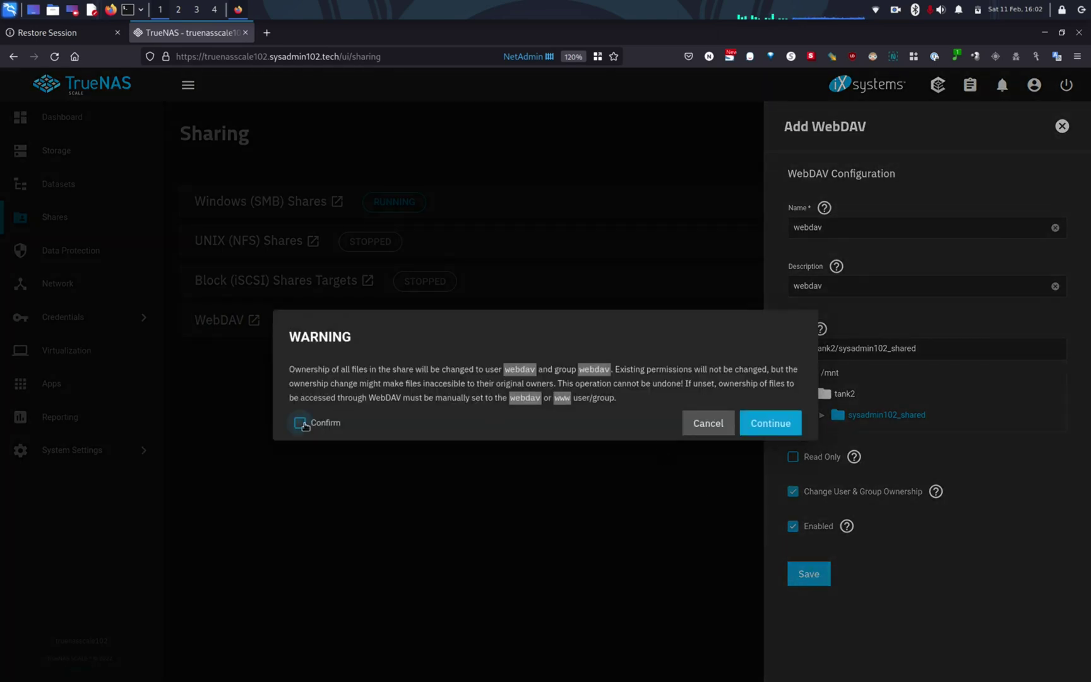
left_click(786, 425)
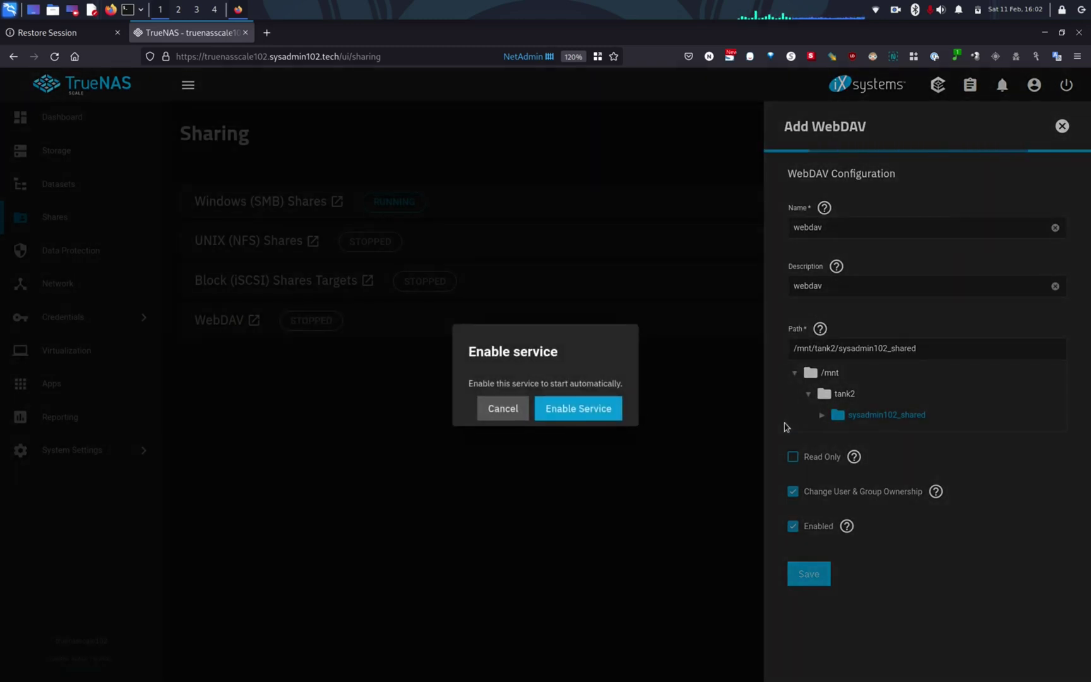
left_click(588, 414)
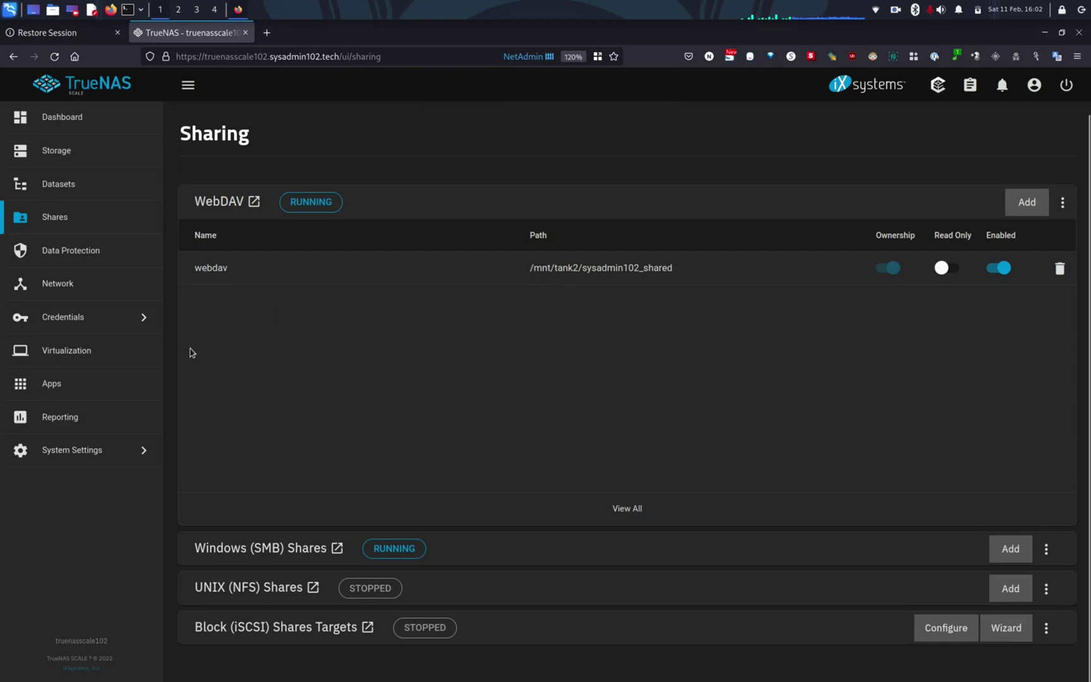
left_click(86, 449)
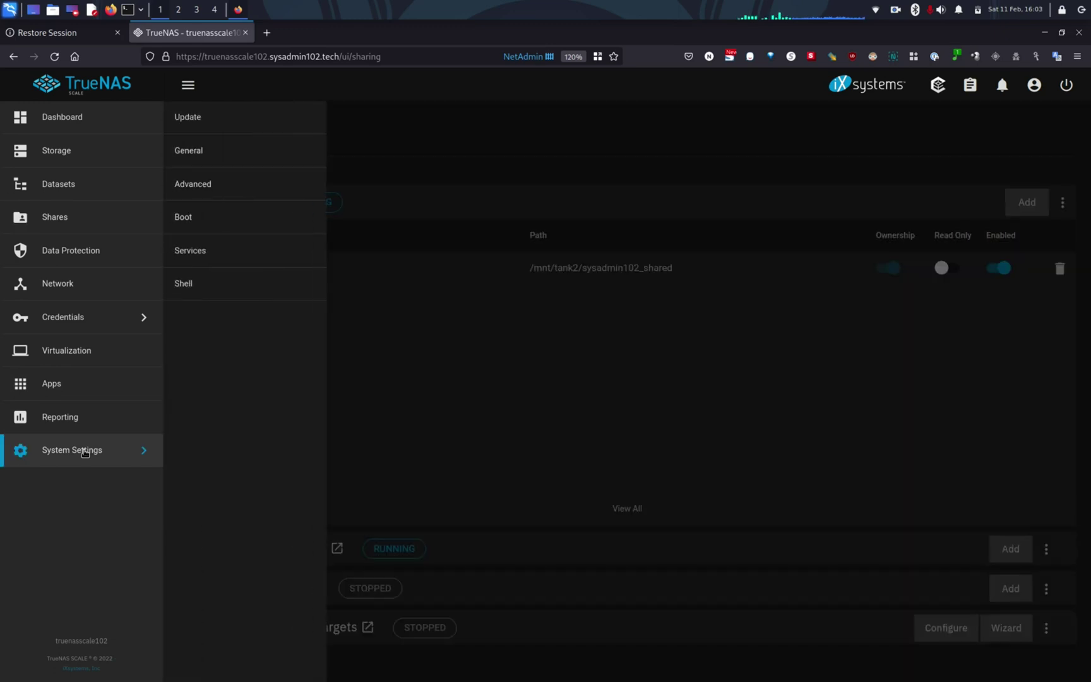
left_click(219, 256)
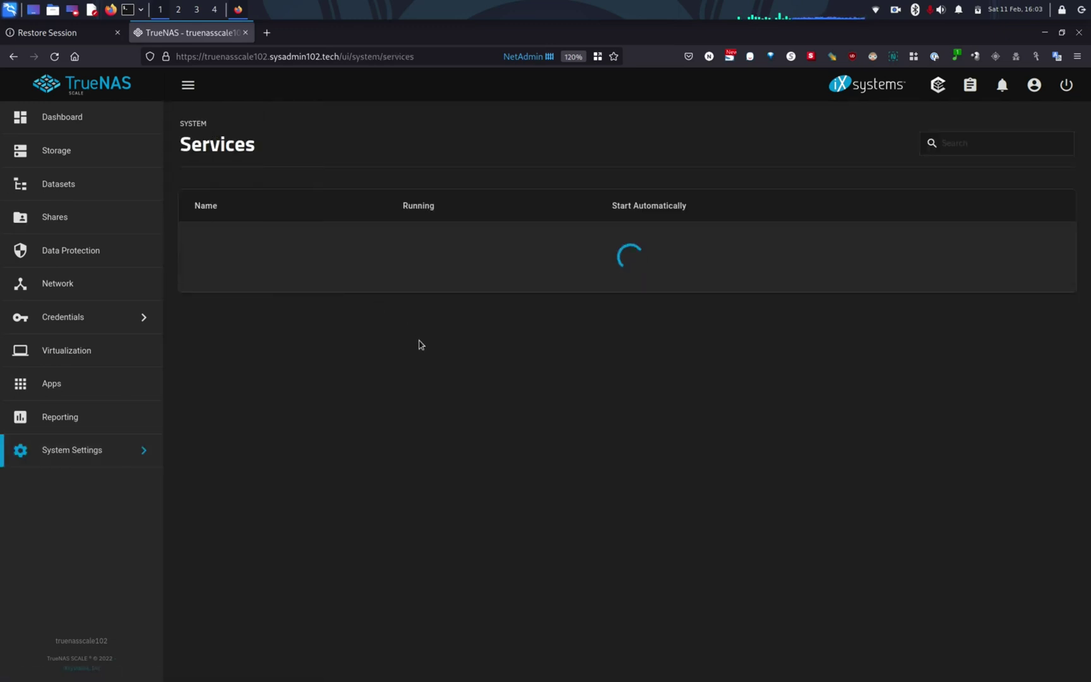
scroll(427, 374, "down", 1)
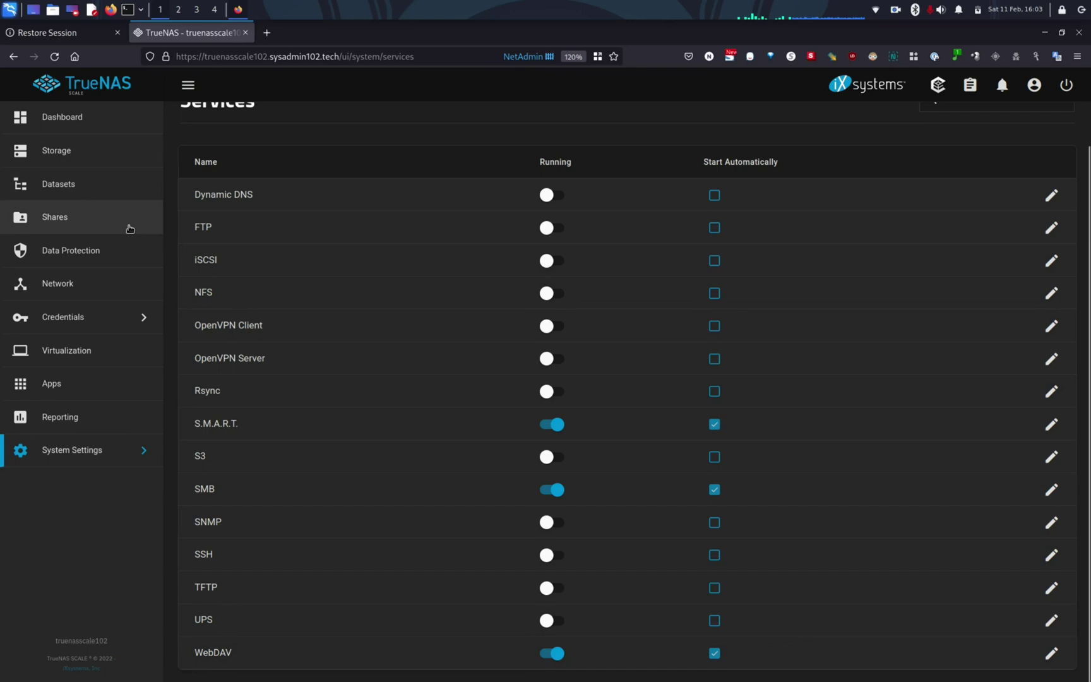
left_click(87, 229)
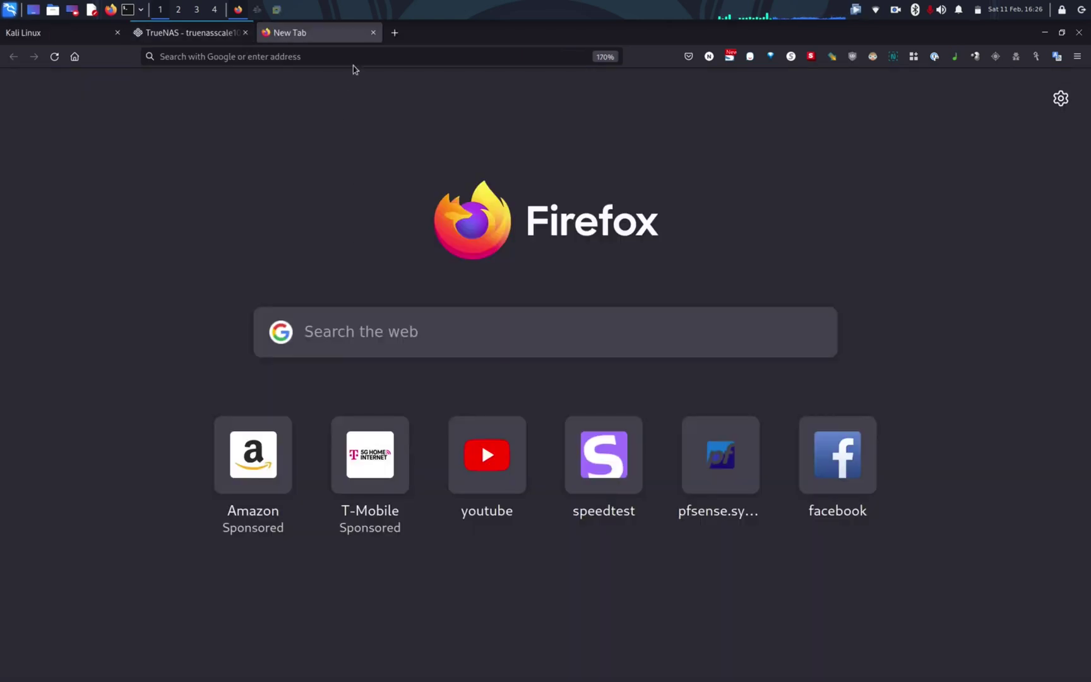
In a new Firefox tab, load the TrueNAS WebDAV share address on port 8081
left_click(347, 56)
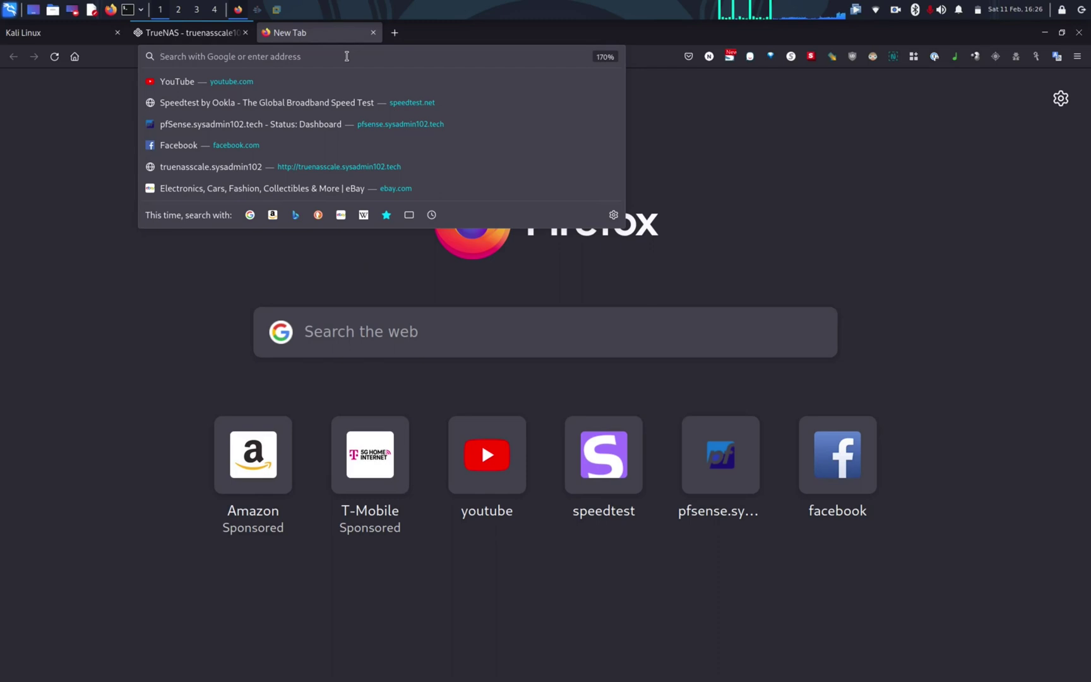
type("truenasscale102.sysadmin102.tech/")
key("Right")
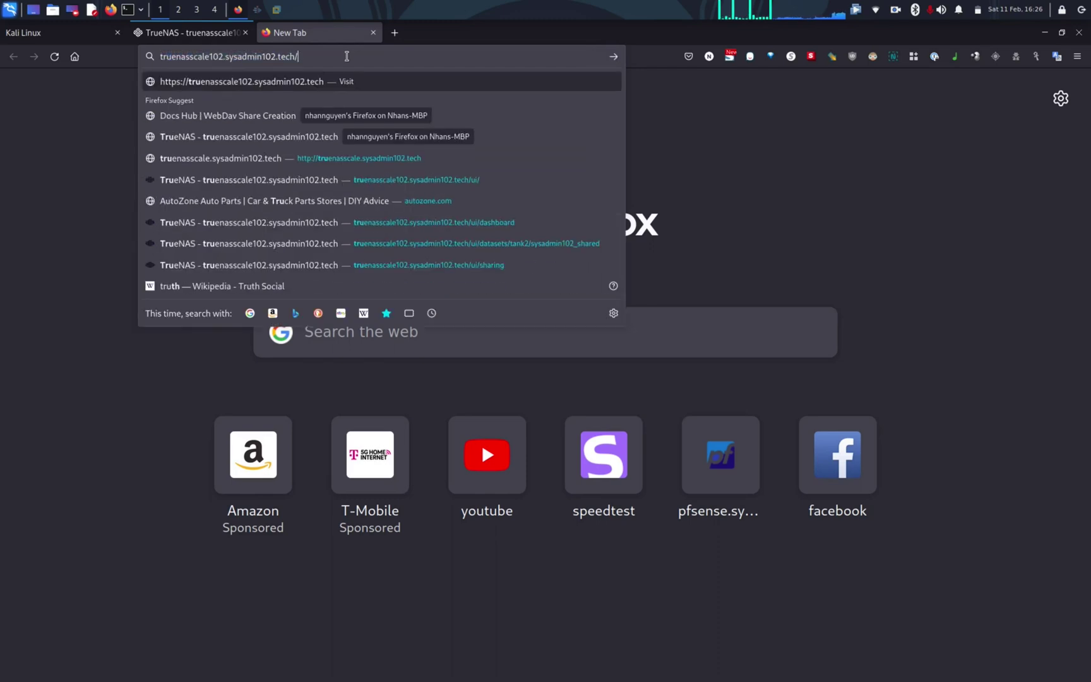
key("BackSpace")
type(":8081")
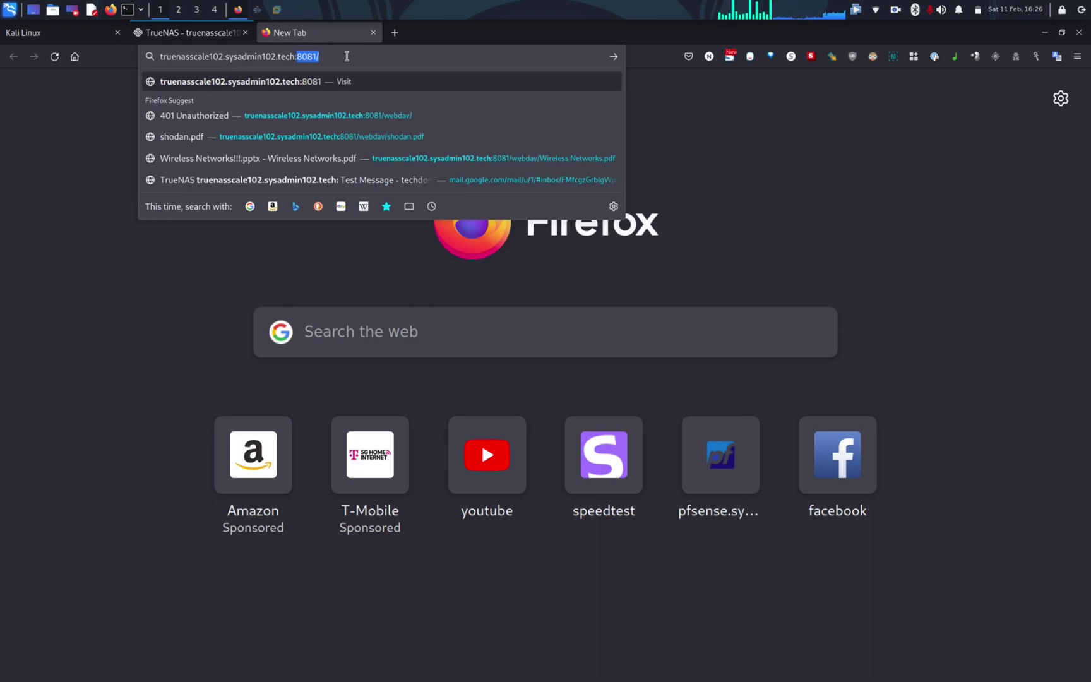
key("Right")
type("web")
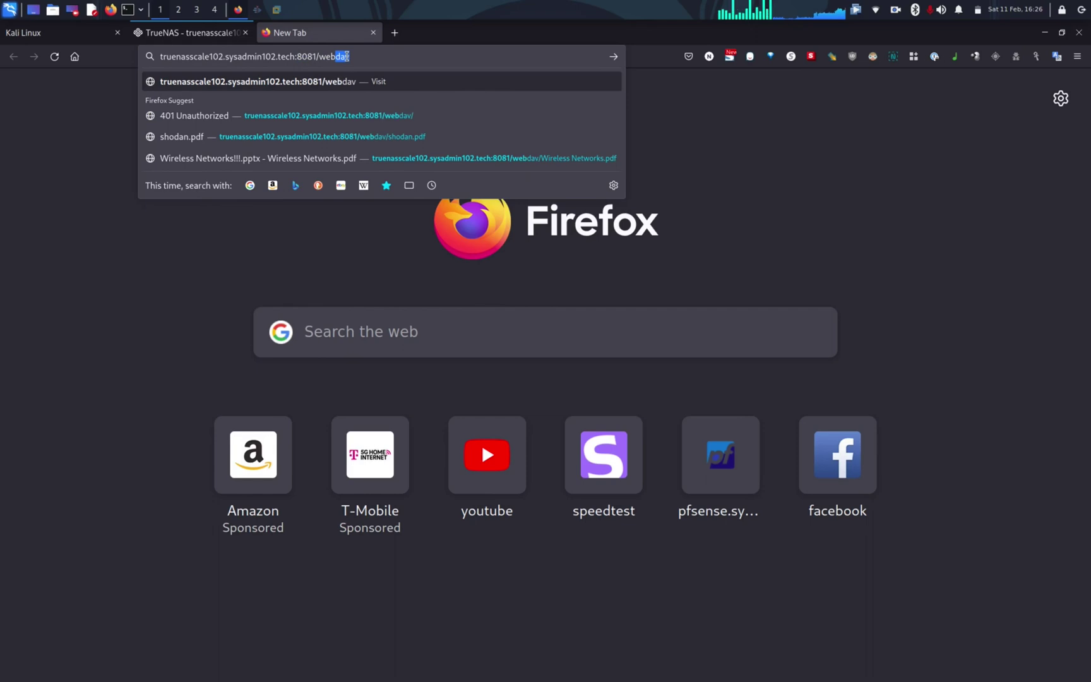
key("Right")
key("Return")
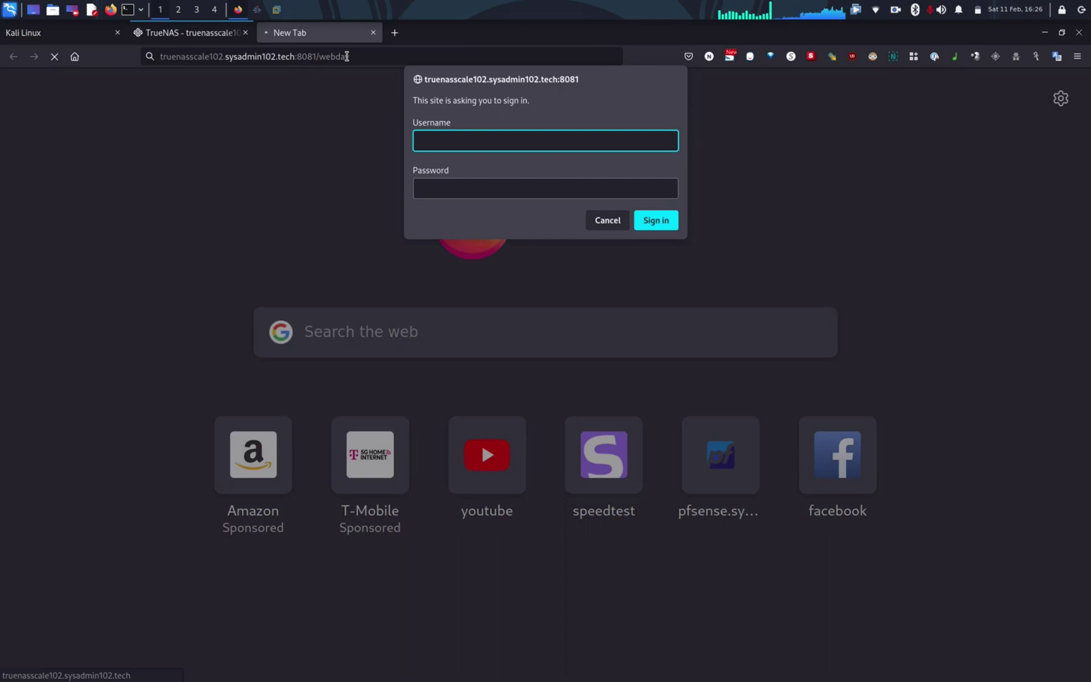
Sign in as webdav, view Wireless Networks.pdf, and return to the Index of /webdav
type("webdav")
key("Tab")
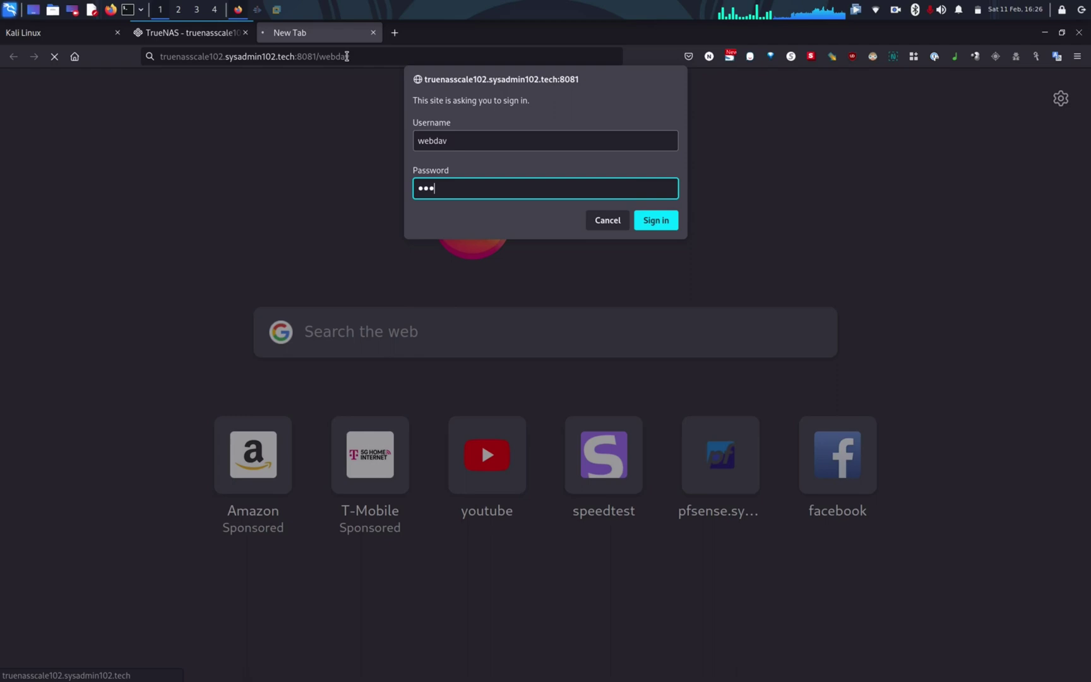
type("•••••••••")
key("Return")
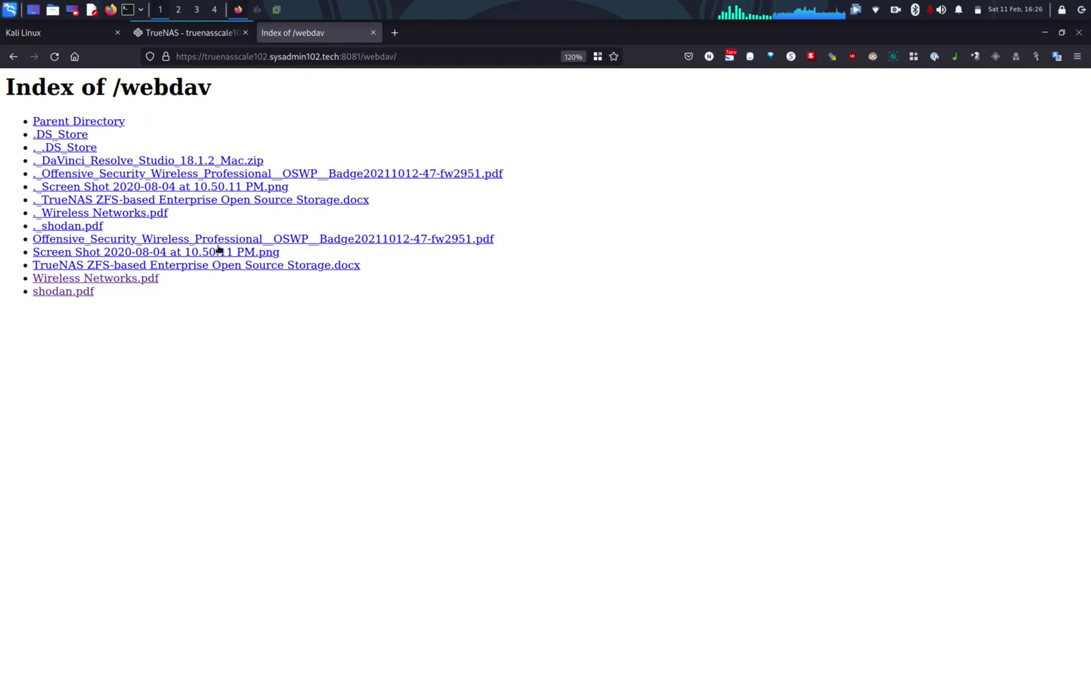
left_click(140, 280)
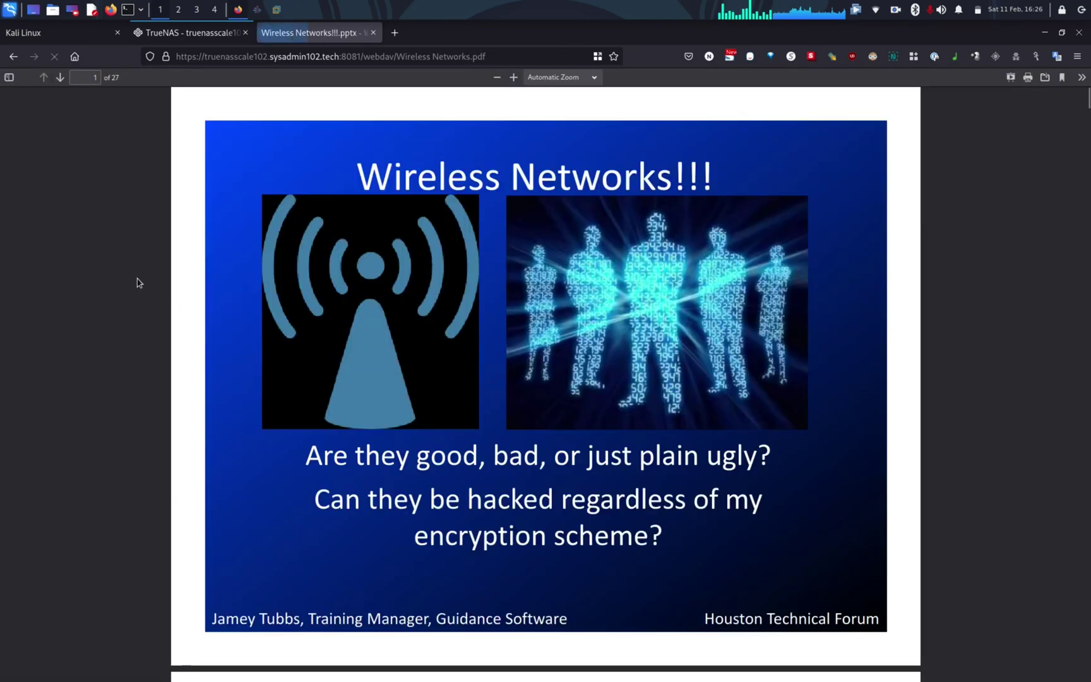
left_click(13, 58)
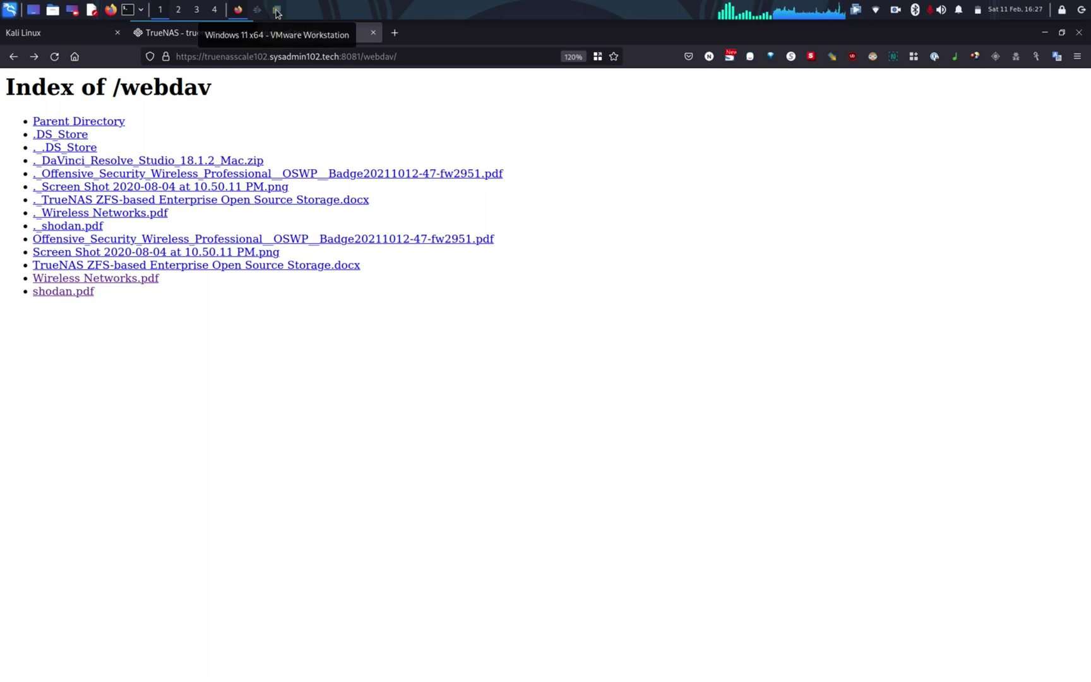
In the Windows VM, launch the Map Network Drive wizard from This PC in File Explorer
left_click(276, 10)
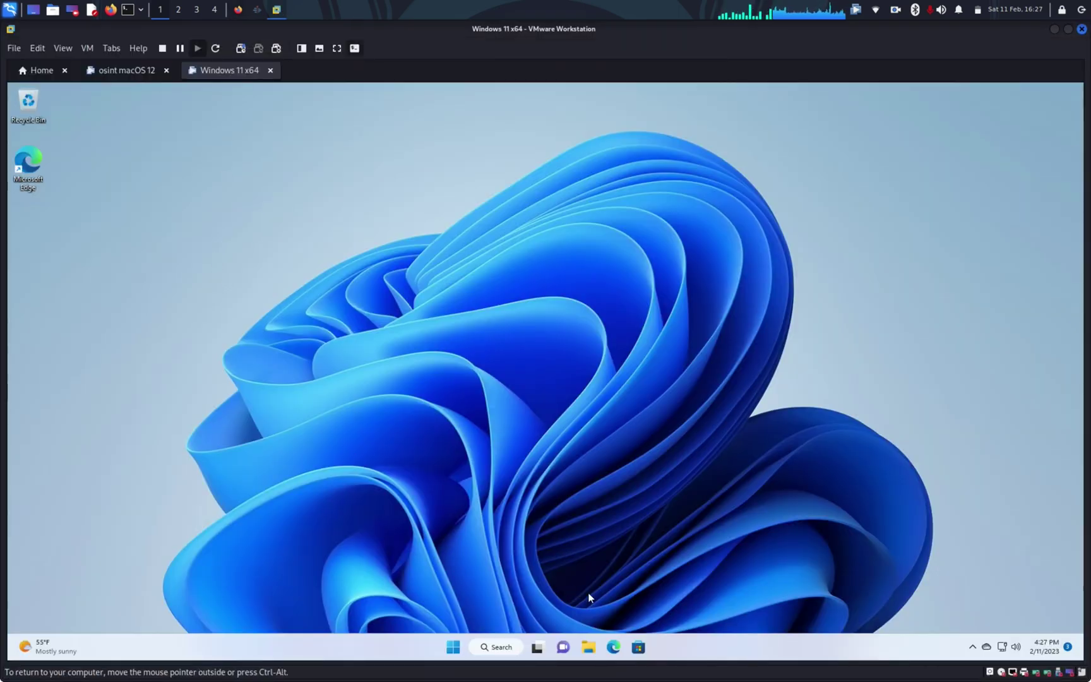
left_click(588, 647)
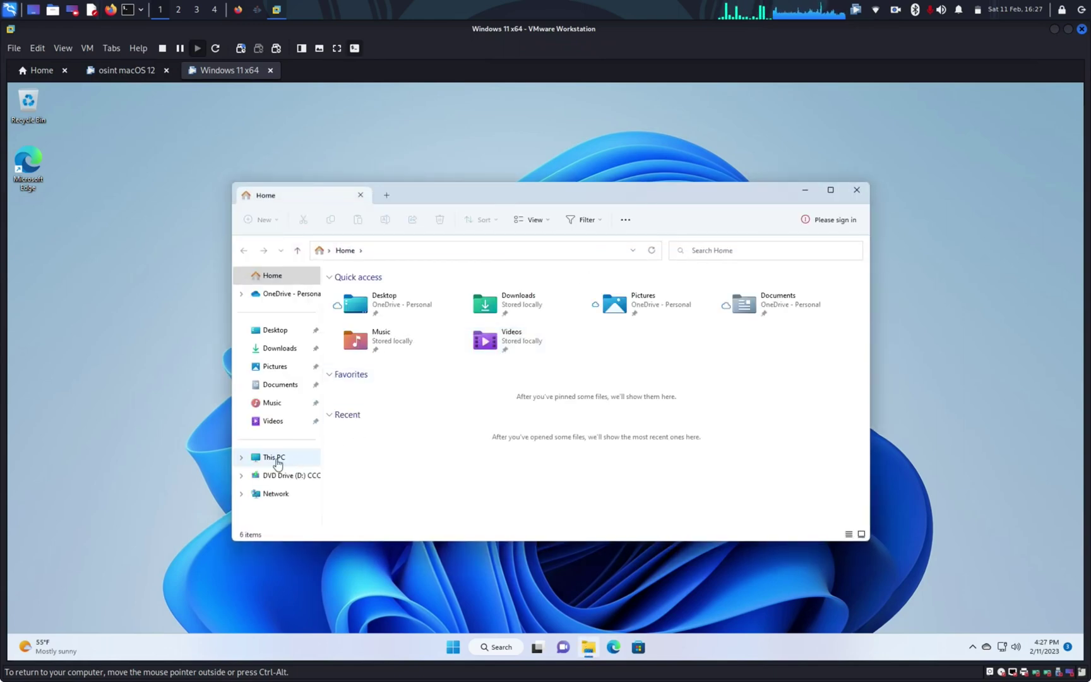
right_click(277, 463)
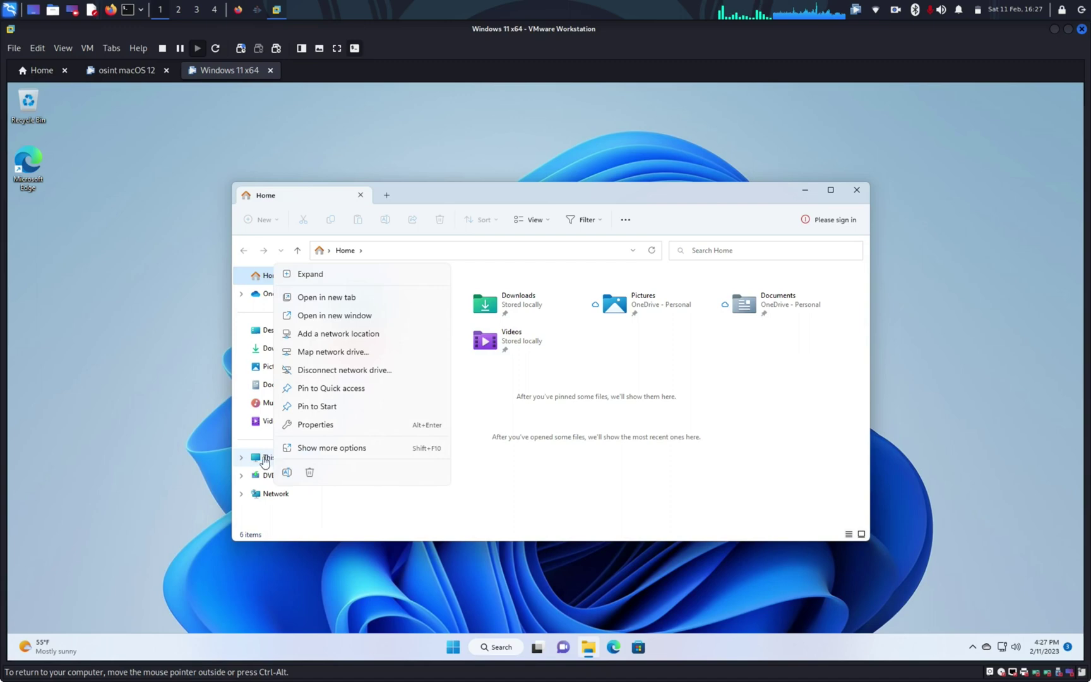
left_click(260, 459)
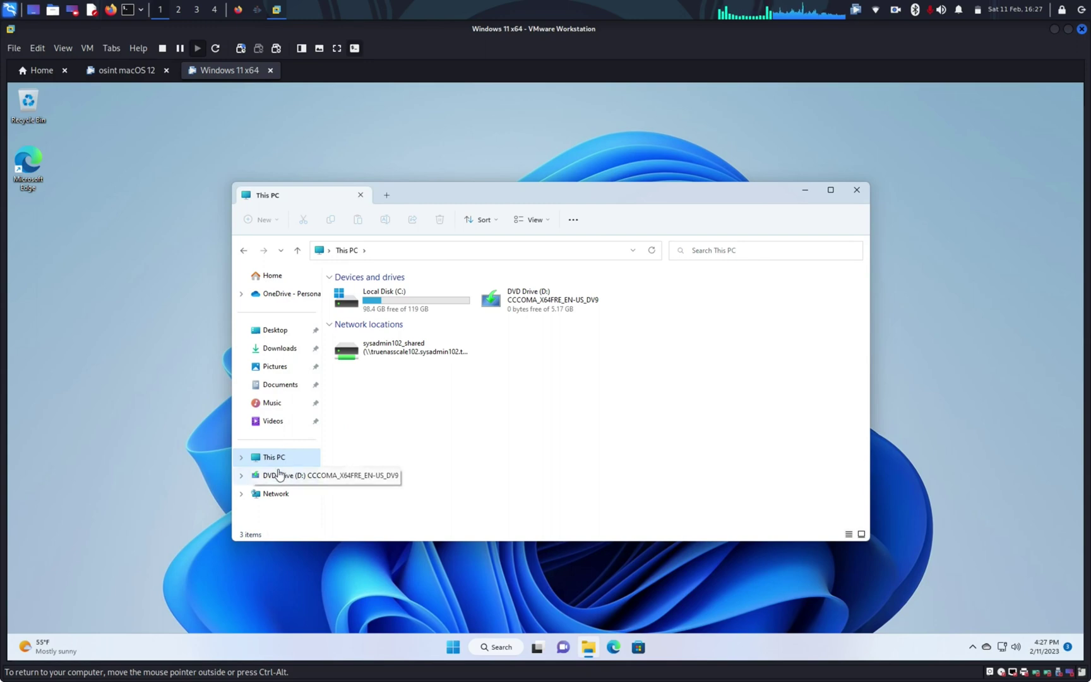
right_click(272, 462)
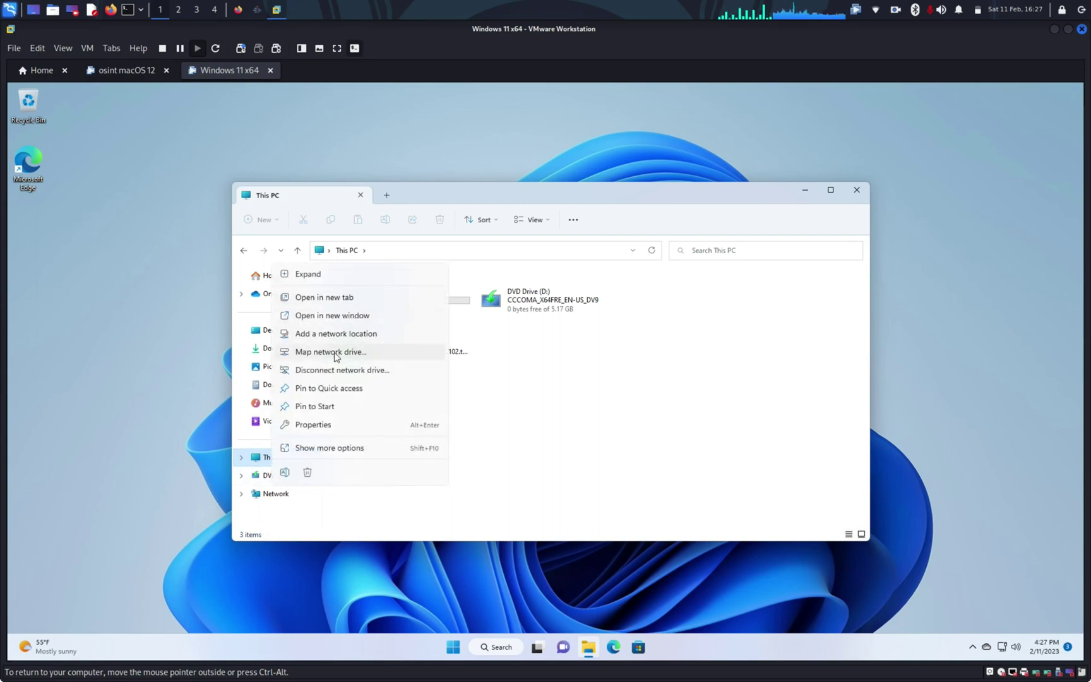
left_click(336, 356)
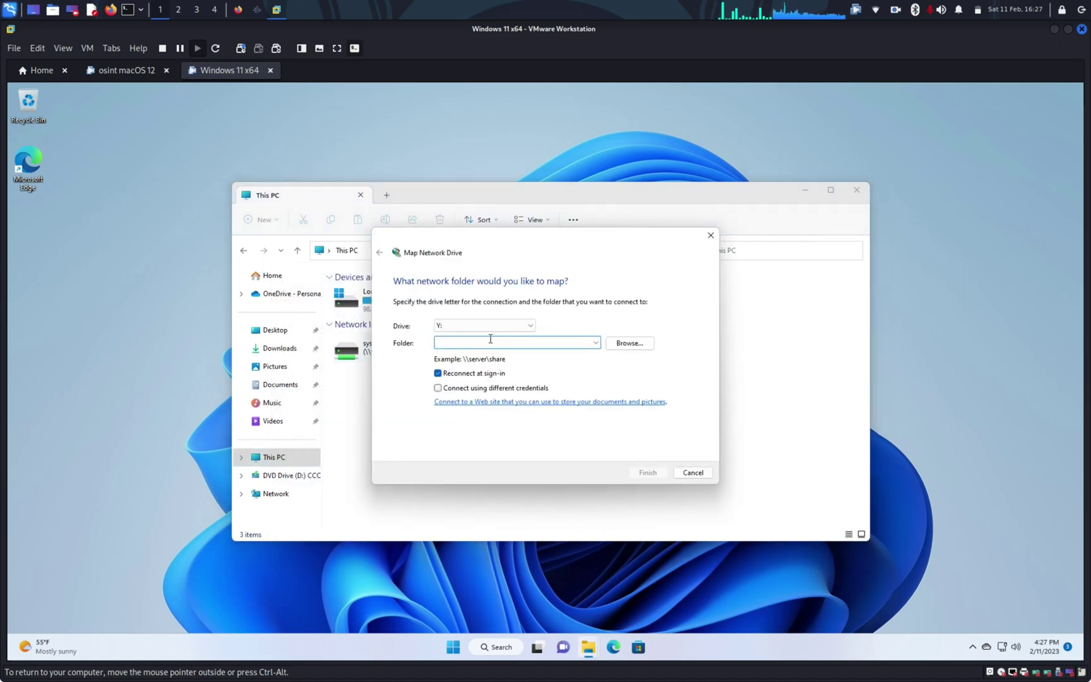
Copy the WebDAV URL from Firefox into the wizard's Folder field and finish mapping drive Y:
left_click(238, 10)
left_click(301, 56)
key("ctrl+c")
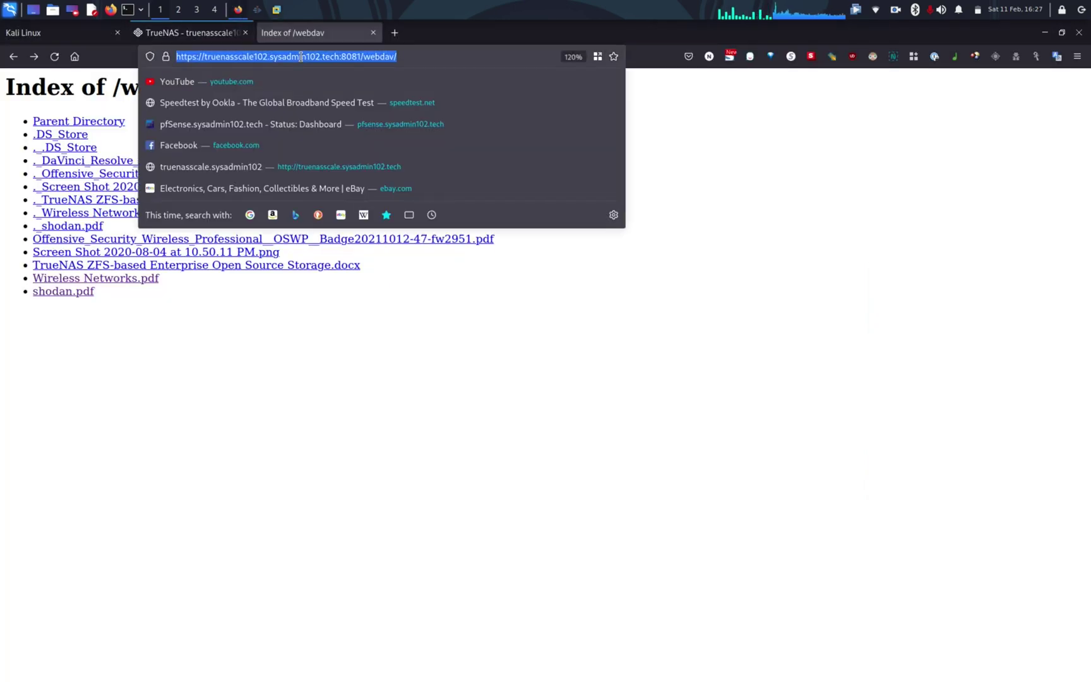
right_click(303, 58)
left_click(337, 115)
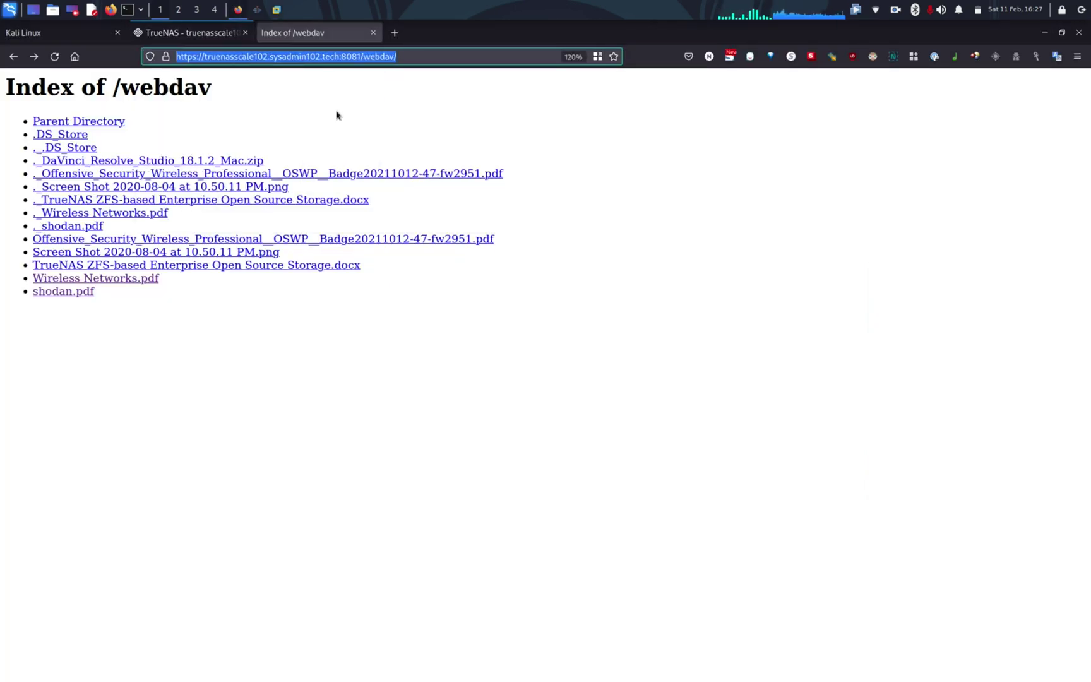
key("alt+Tab")
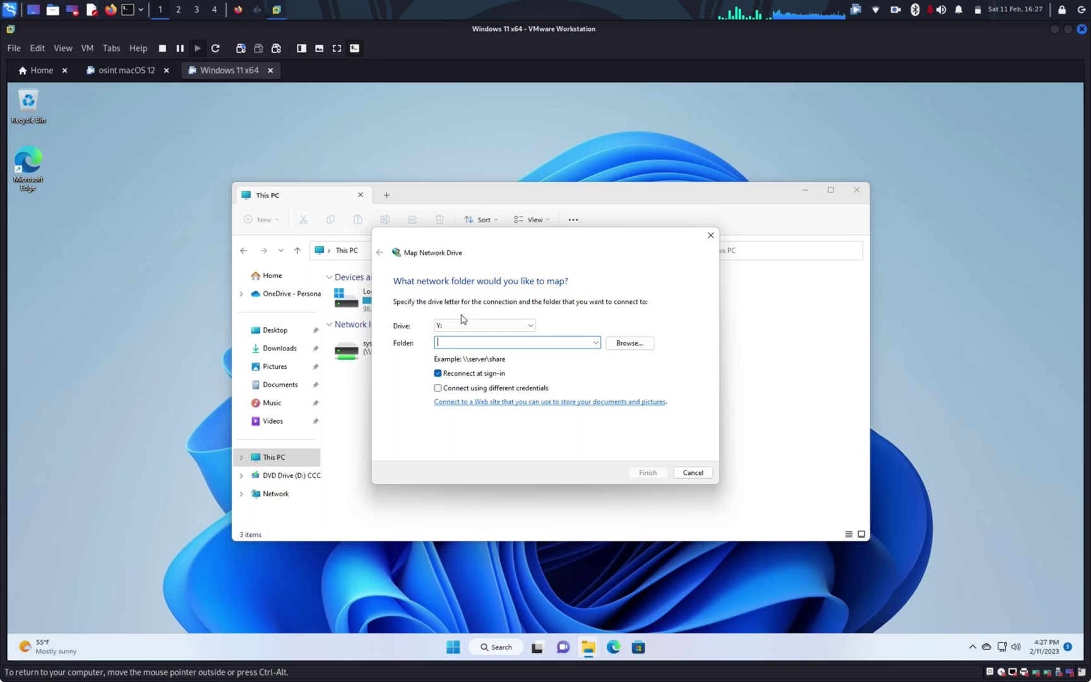
key("ctrl+v")
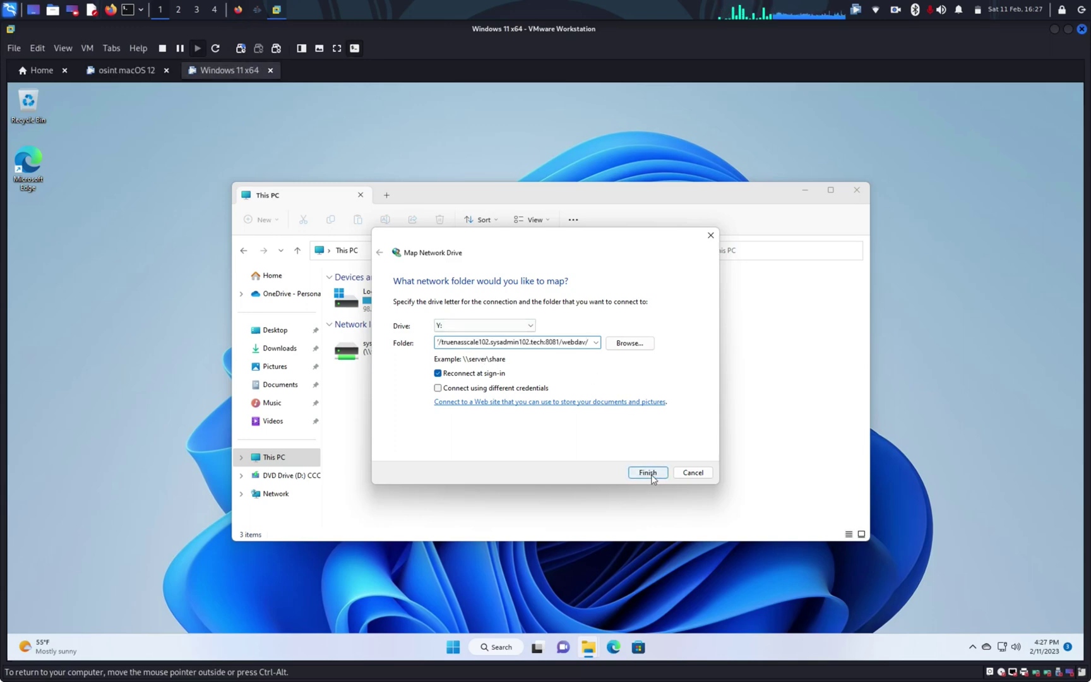
left_click(648, 472)
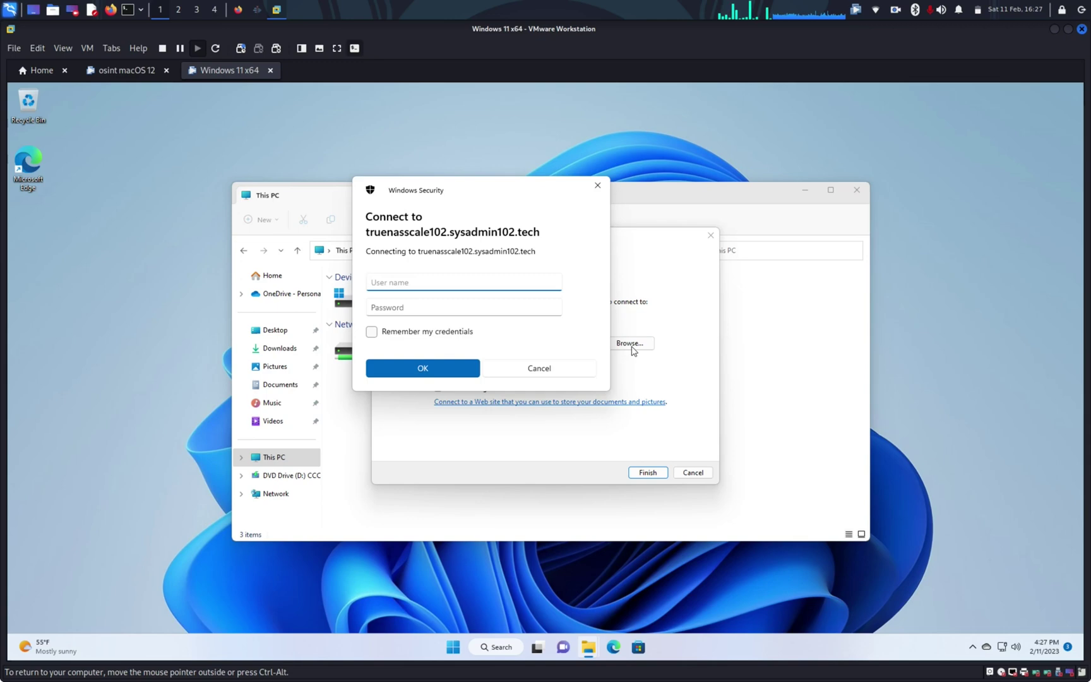
Log in with the webdav username and password to open the share's 13 files
type("webdav")
key("Tab")
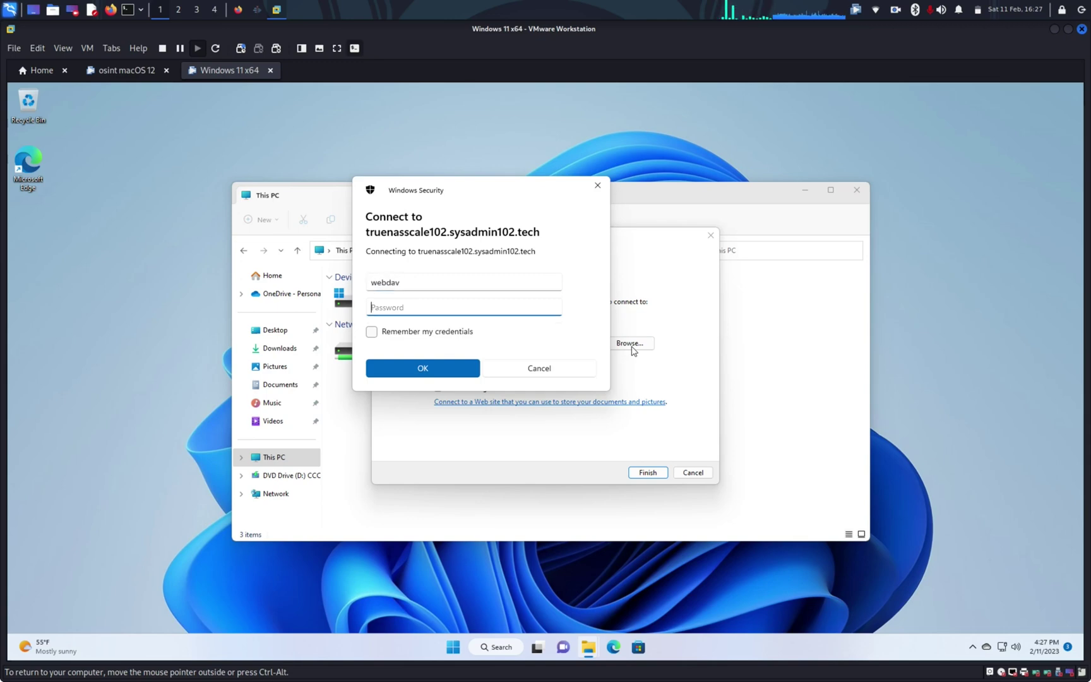
type("••••••••••••")
key("Return")
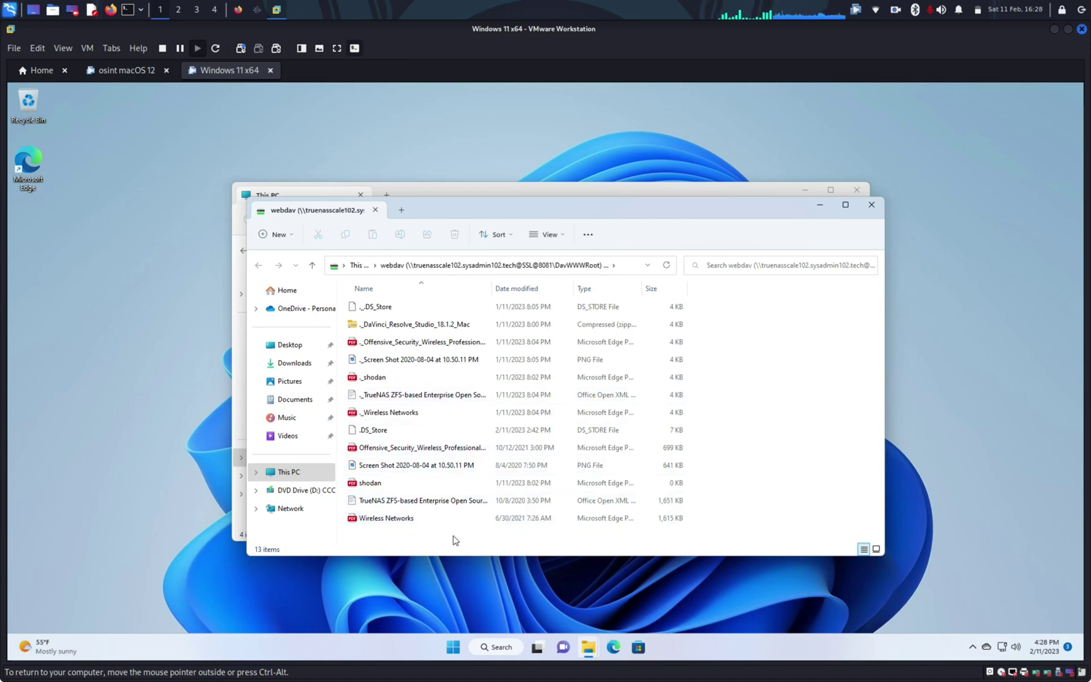
left_click(396, 502)
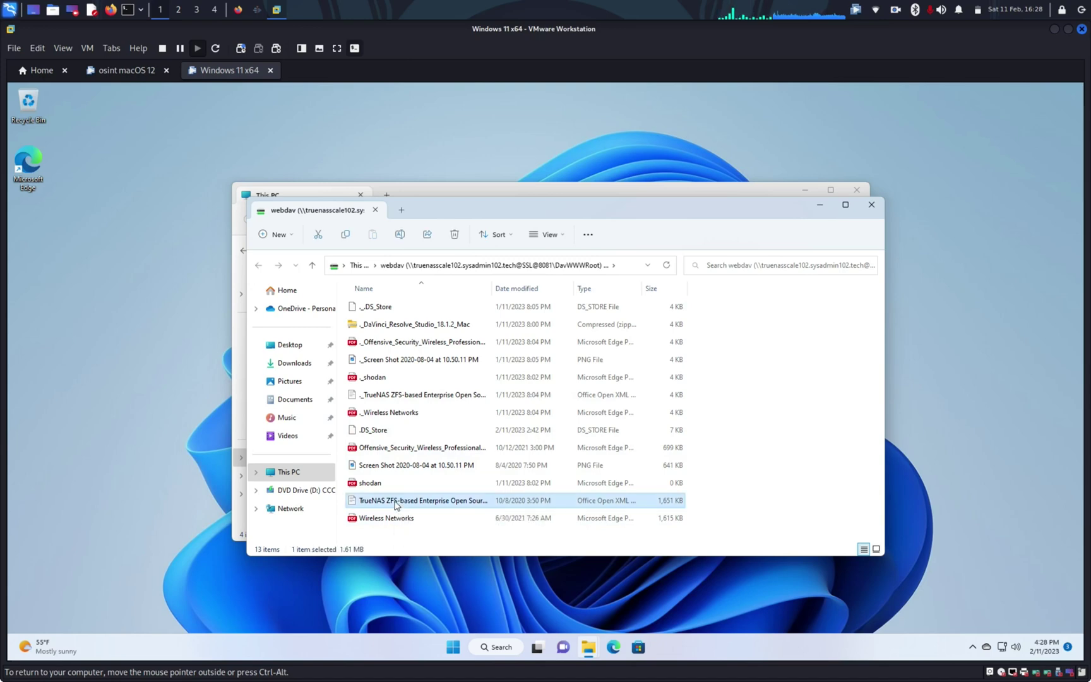
Drag Wireless Networks.pdf from the webdav drive onto the desktop, accepting the security warning
right_click(375, 519)
key("Escape")
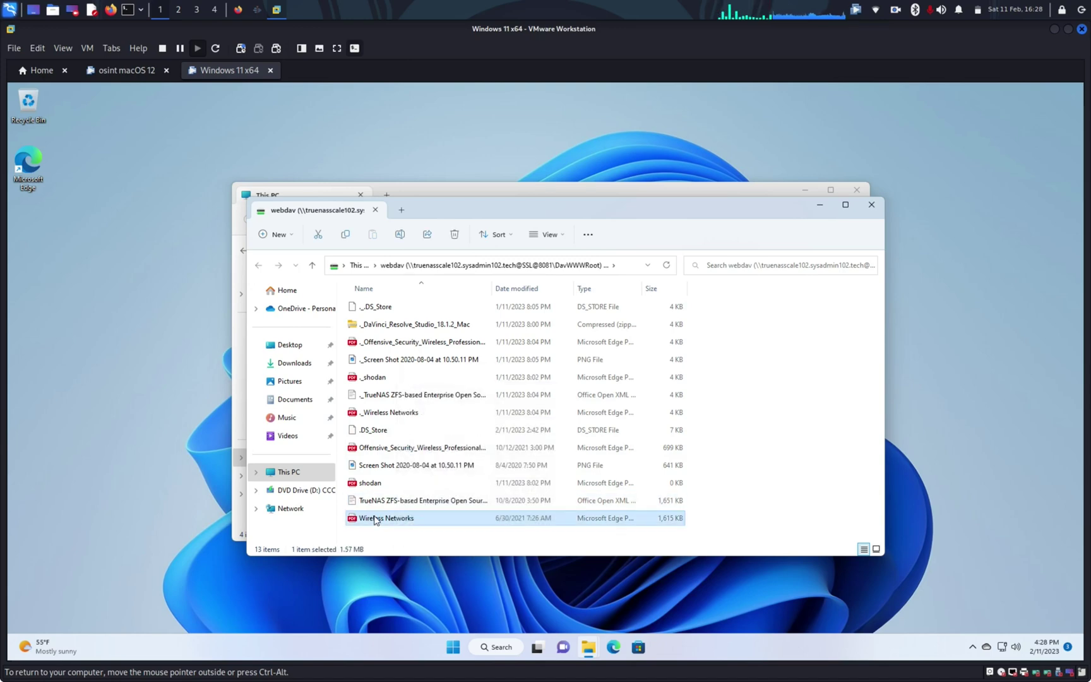
right_click(375, 518)
key("Escape")
left_click_drag(372, 522, 61, 274)
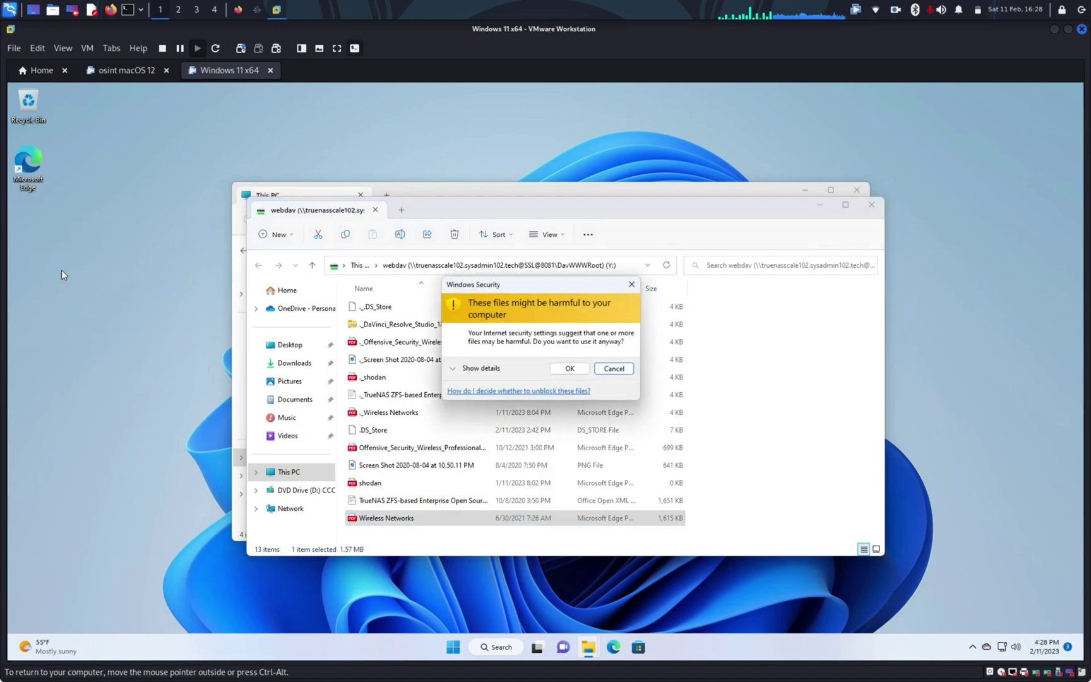
left_click(570, 369)
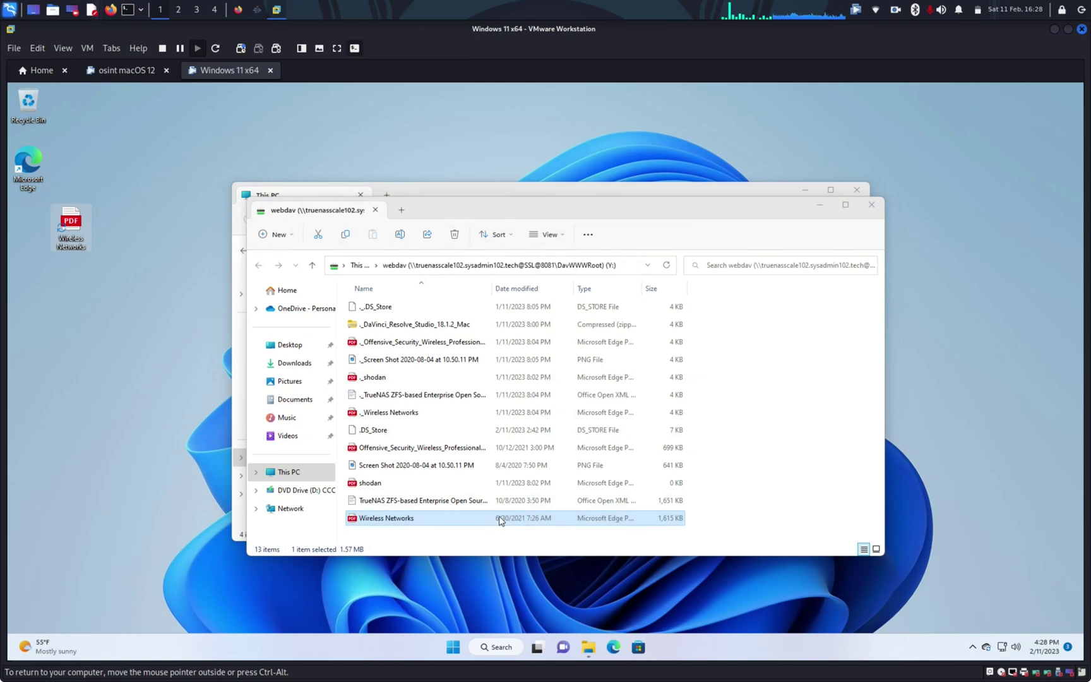
left_click_drag(76, 228, 36, 234)
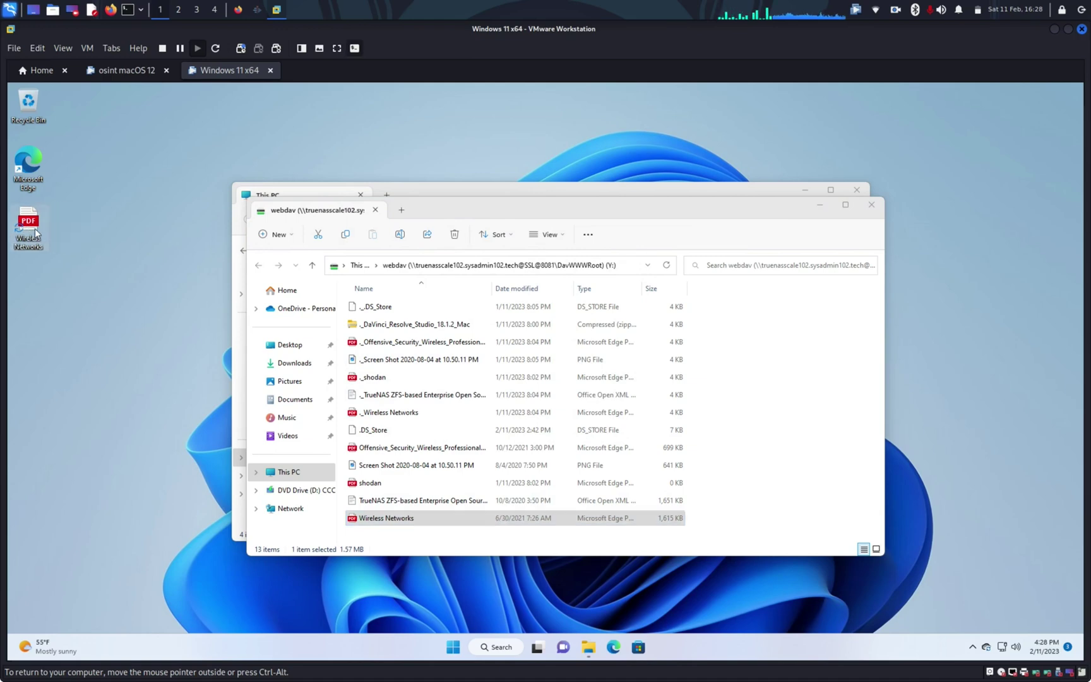
Copy Wireless Networks.pdf again and paste it on the desktop, replacing the existing copy
right_click(373, 520)
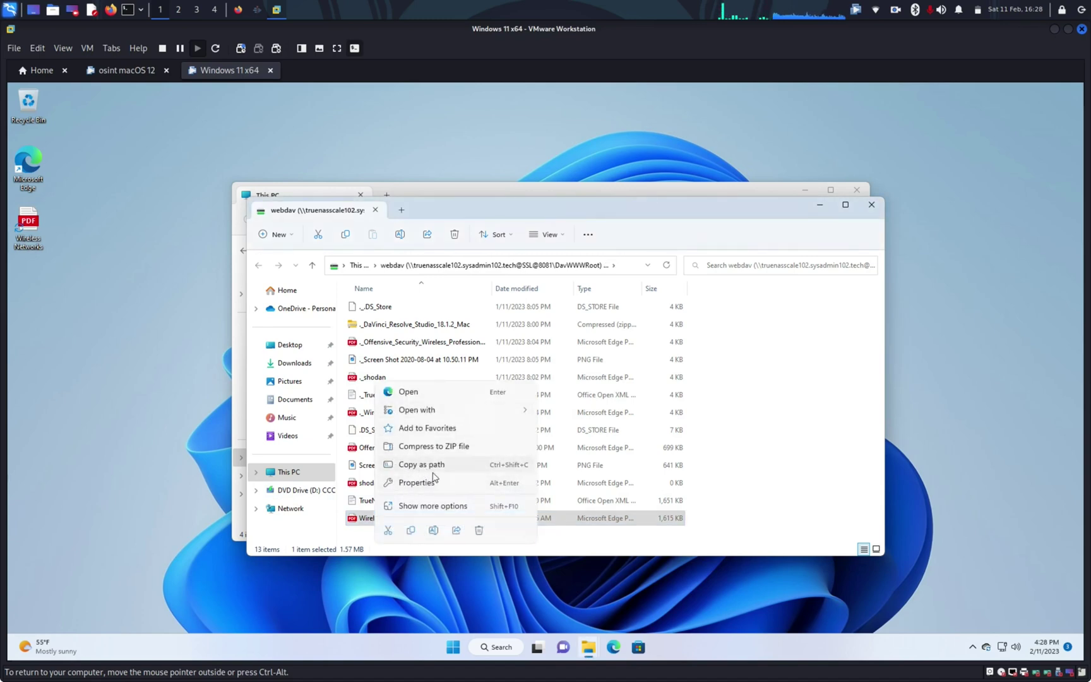
left_click(411, 531)
left_click(23, 316)
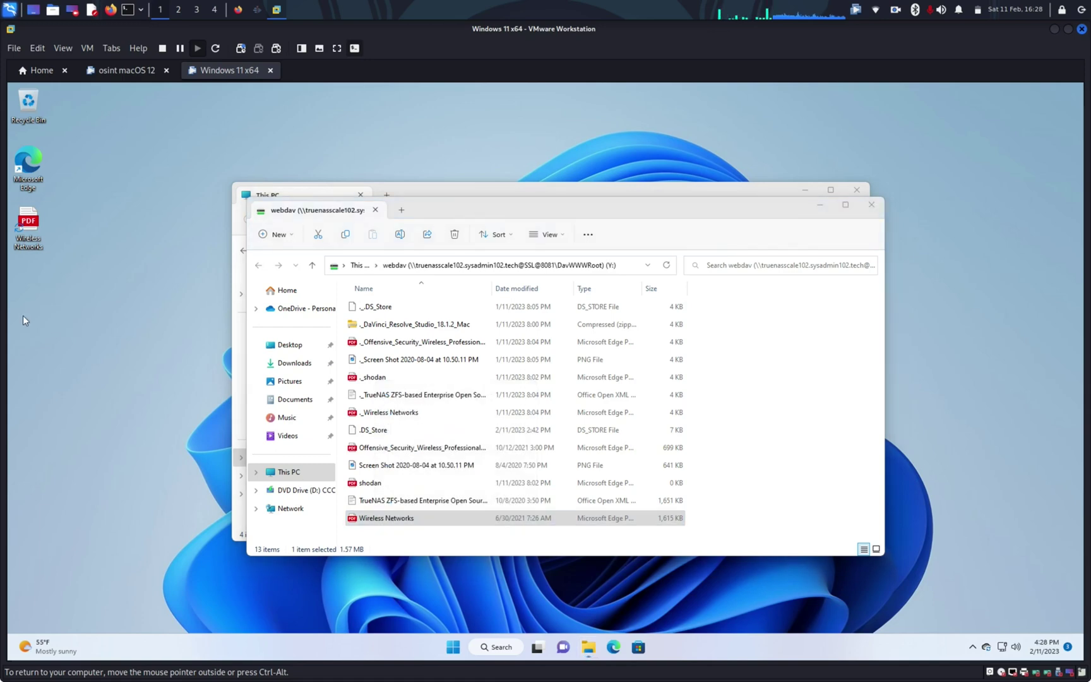
key("ctrl+v")
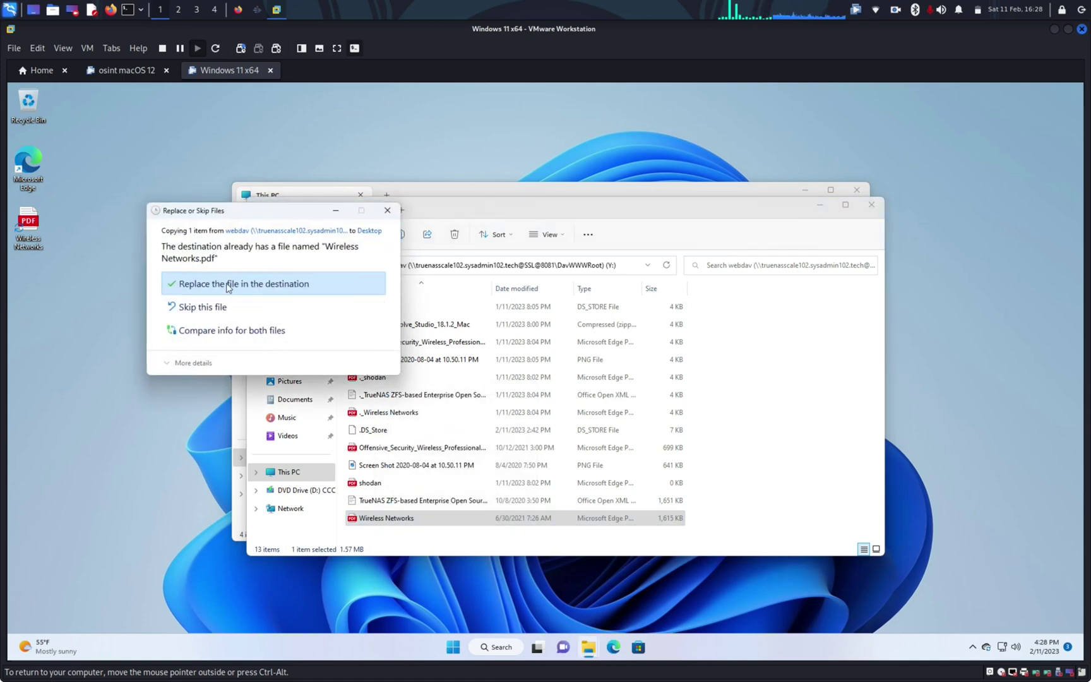
left_click(229, 285)
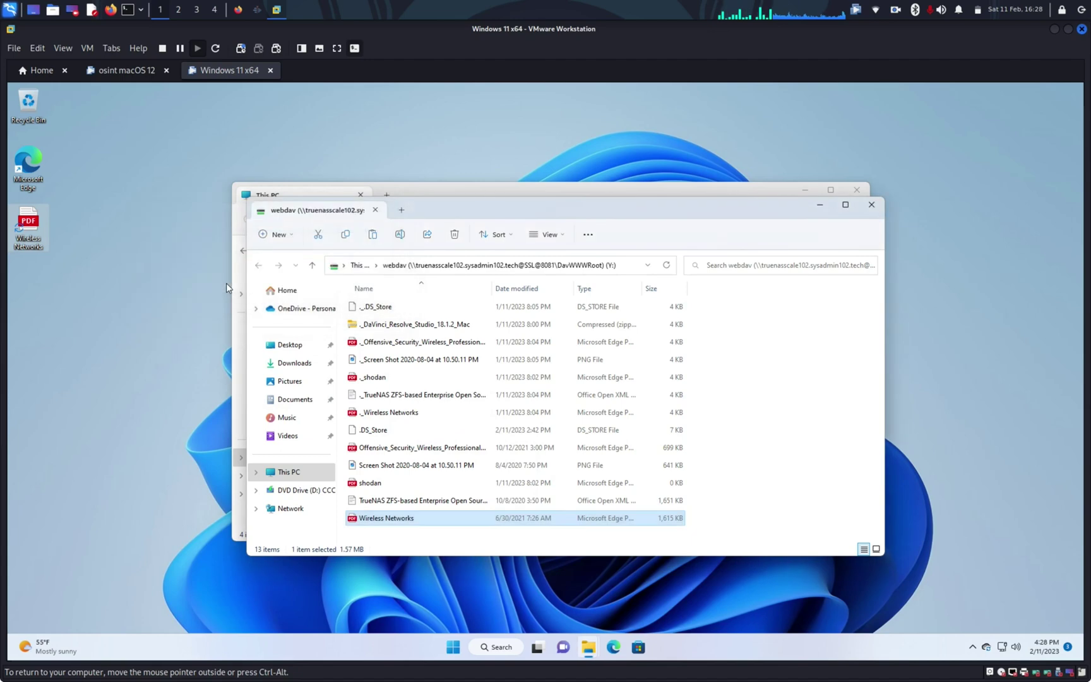
Permanently delete Wireless Networks from the webdav drive, then dismiss the error from a failed shodan file copy
right_click(372, 518)
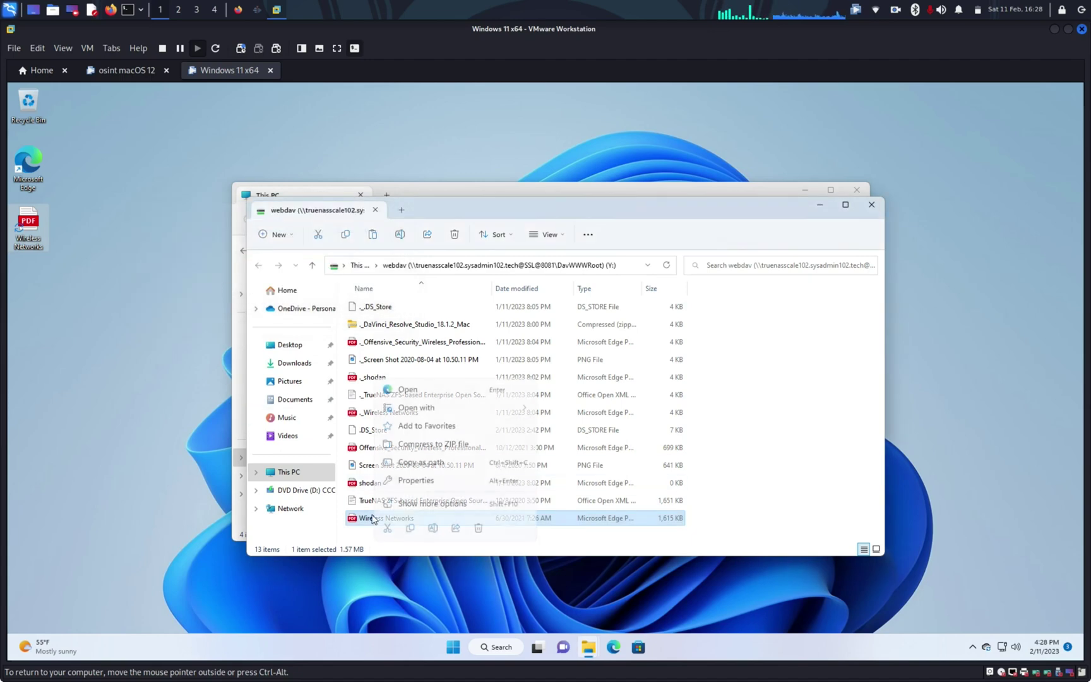
left_click(477, 534)
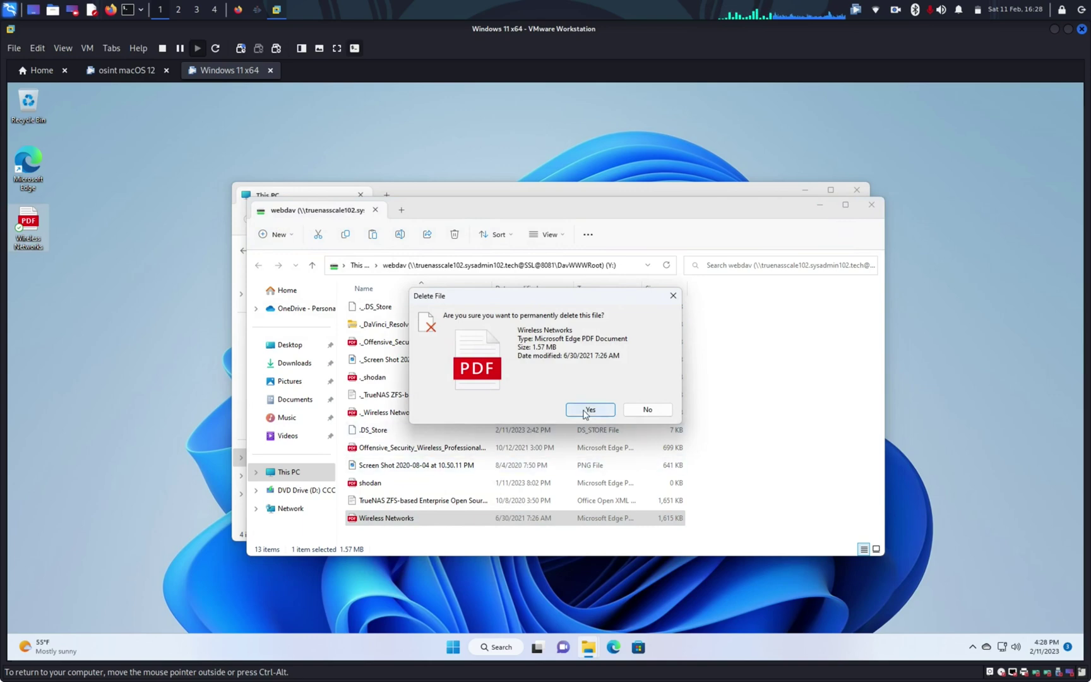
left_click(585, 410)
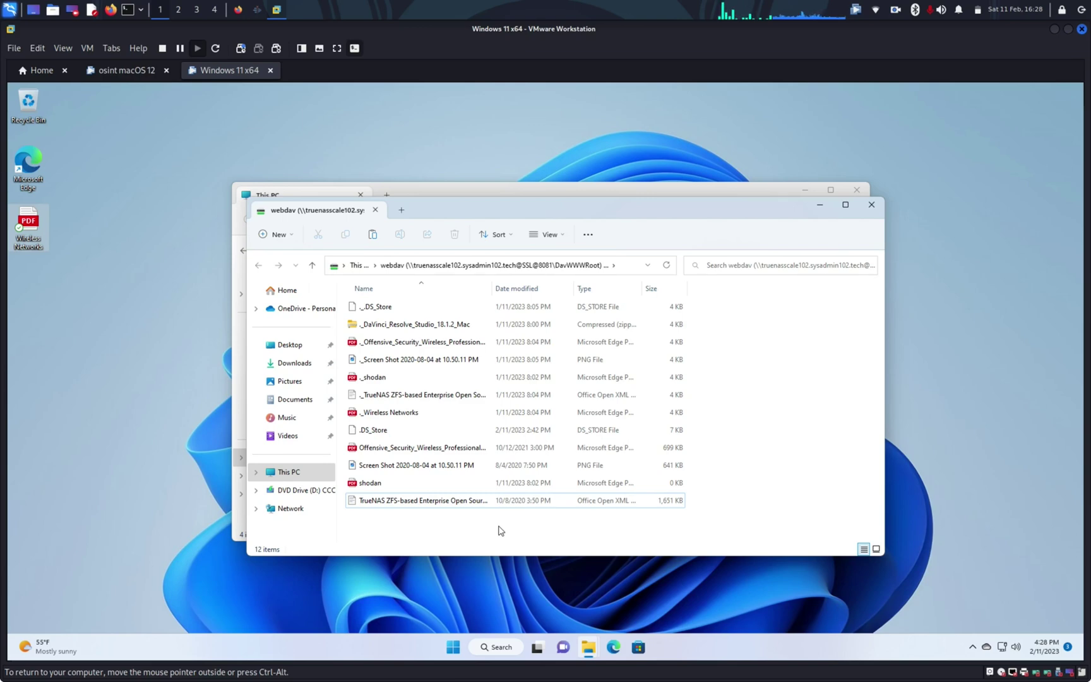
left_click_drag(394, 483, 5, 183)
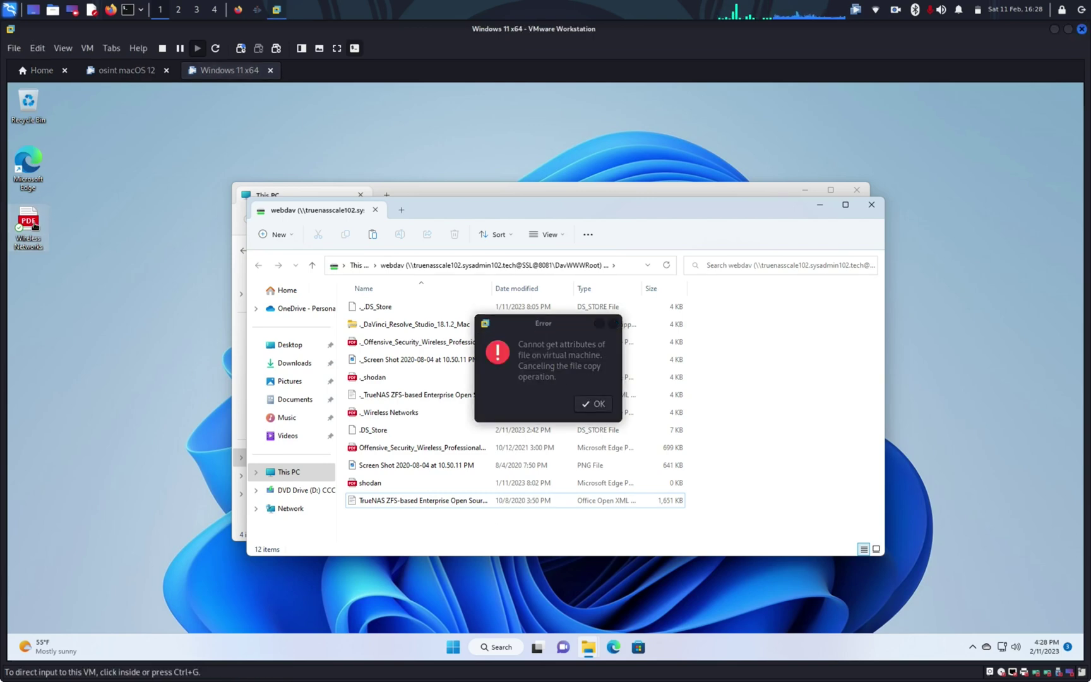
left_click(598, 407)
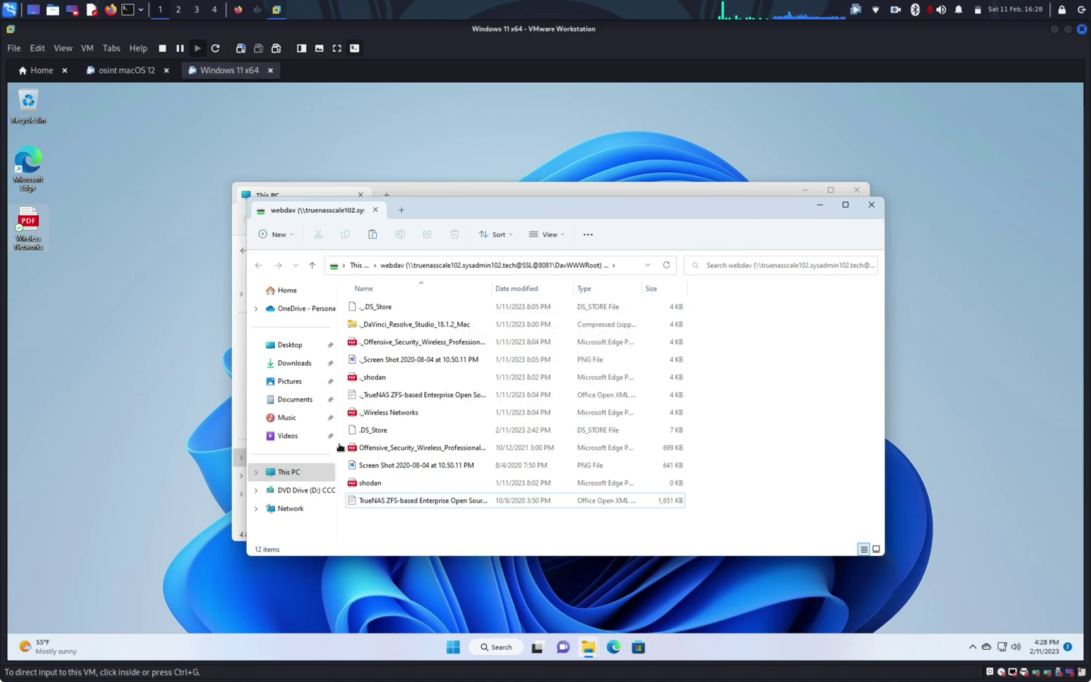
Copy the desktop Wireless Networks PDF onto the webdav drive and close that window
right_click(30, 224)
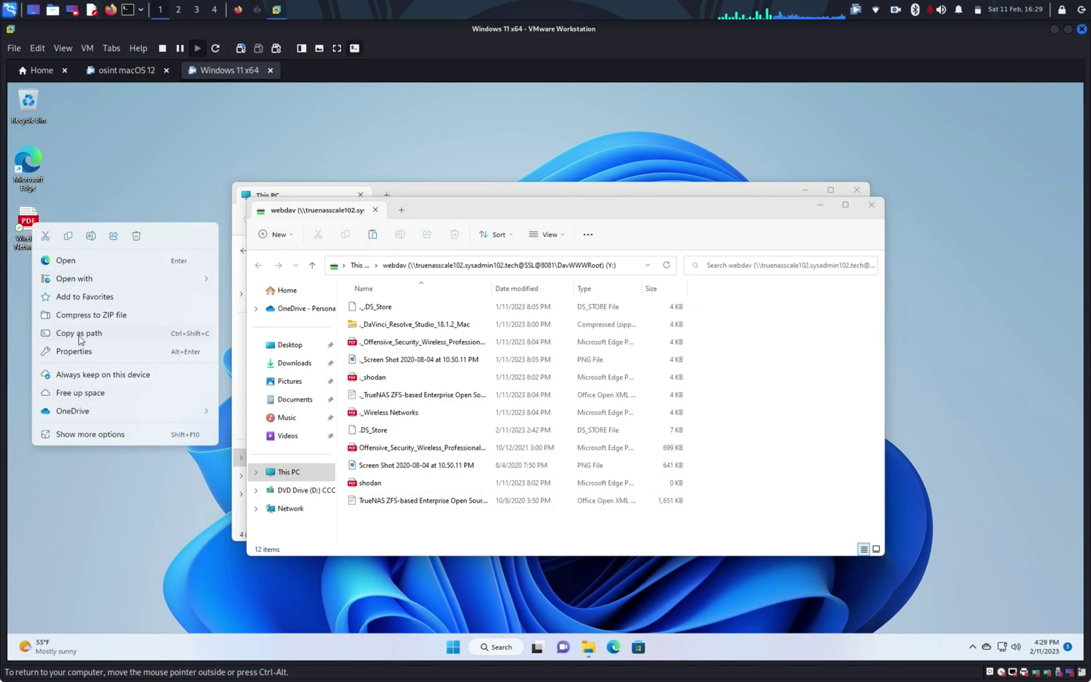
left_click(68, 235)
left_click(416, 529)
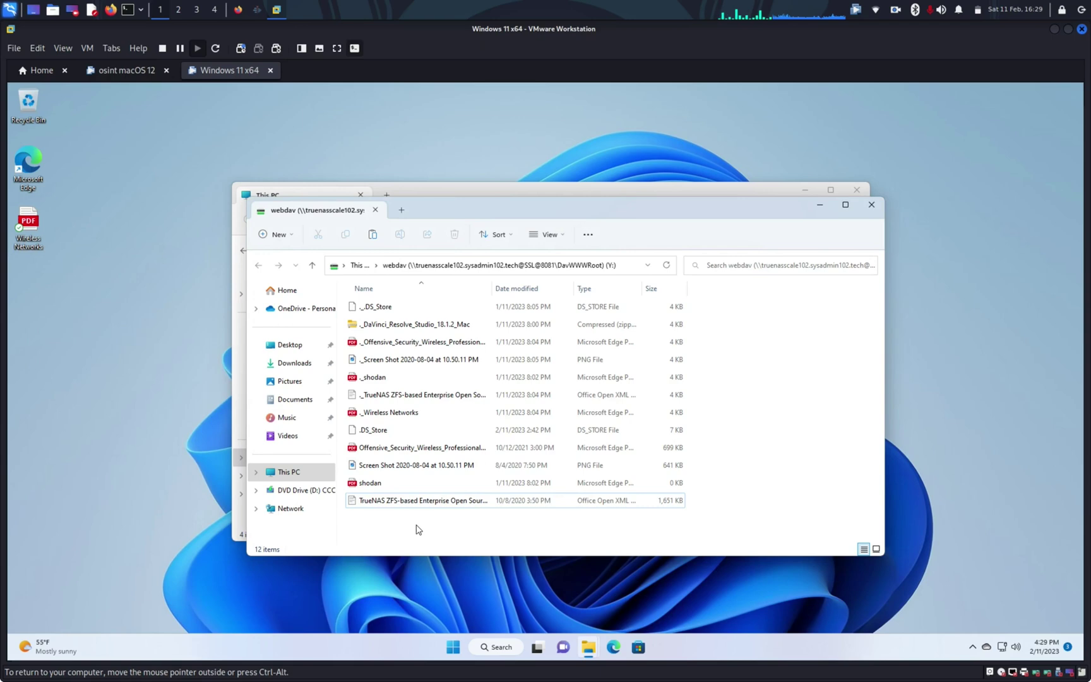
key("ctrl+v")
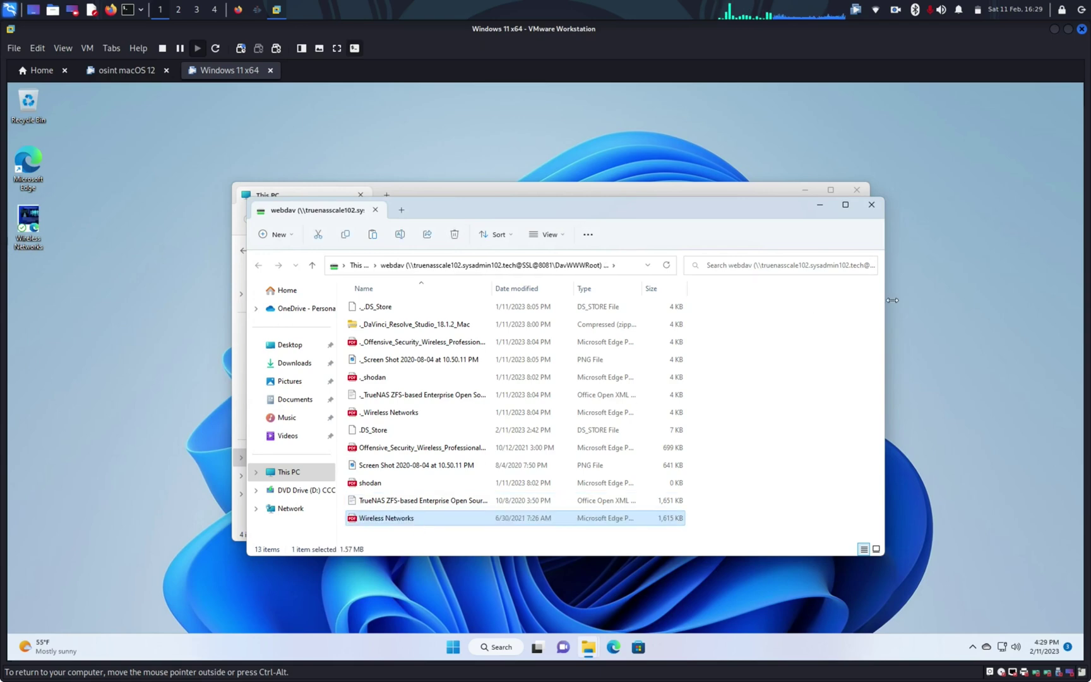
left_click(871, 204)
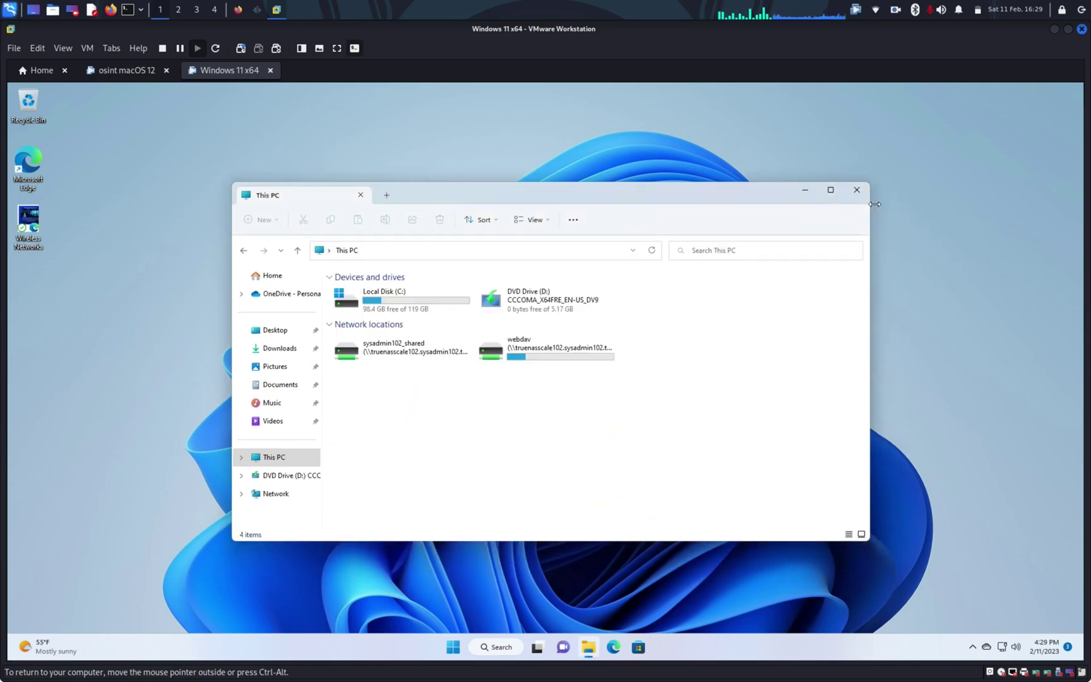
Close This PC, switch to the macOS VM and open Finder's Connect to Server dialog
left_click(854, 189)
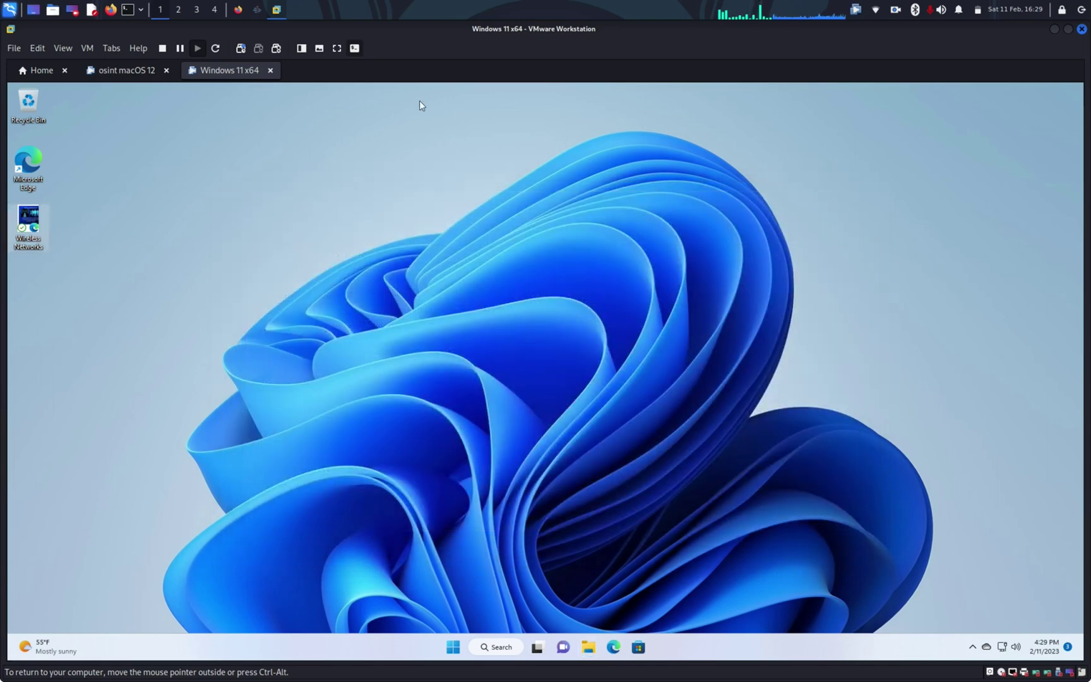
left_click(112, 71)
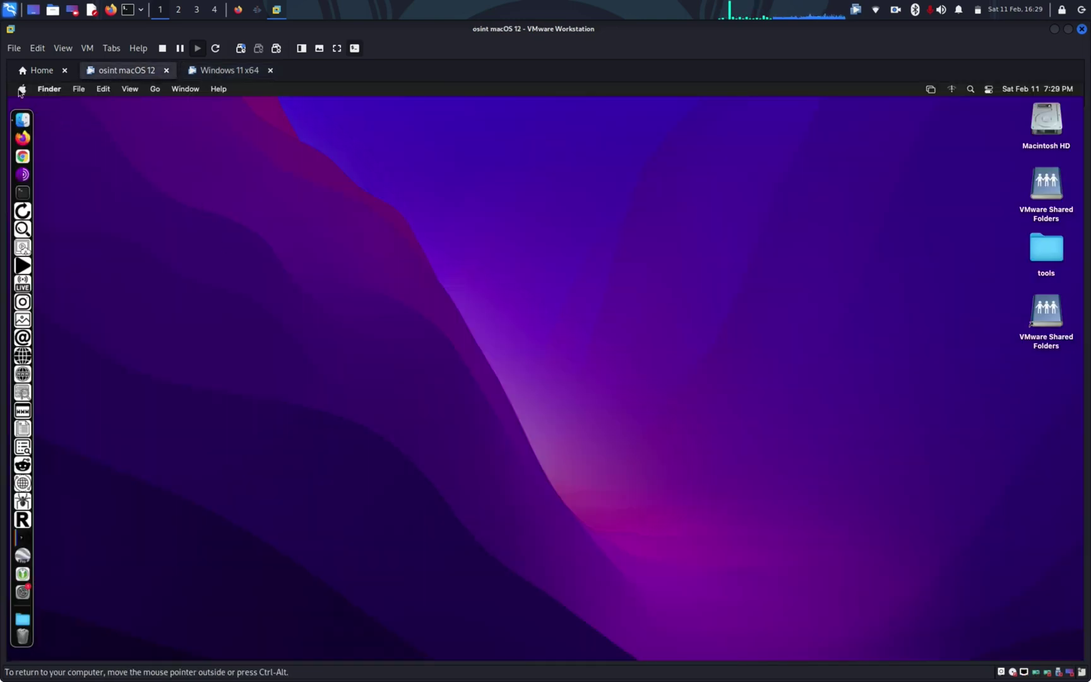
left_click(156, 90)
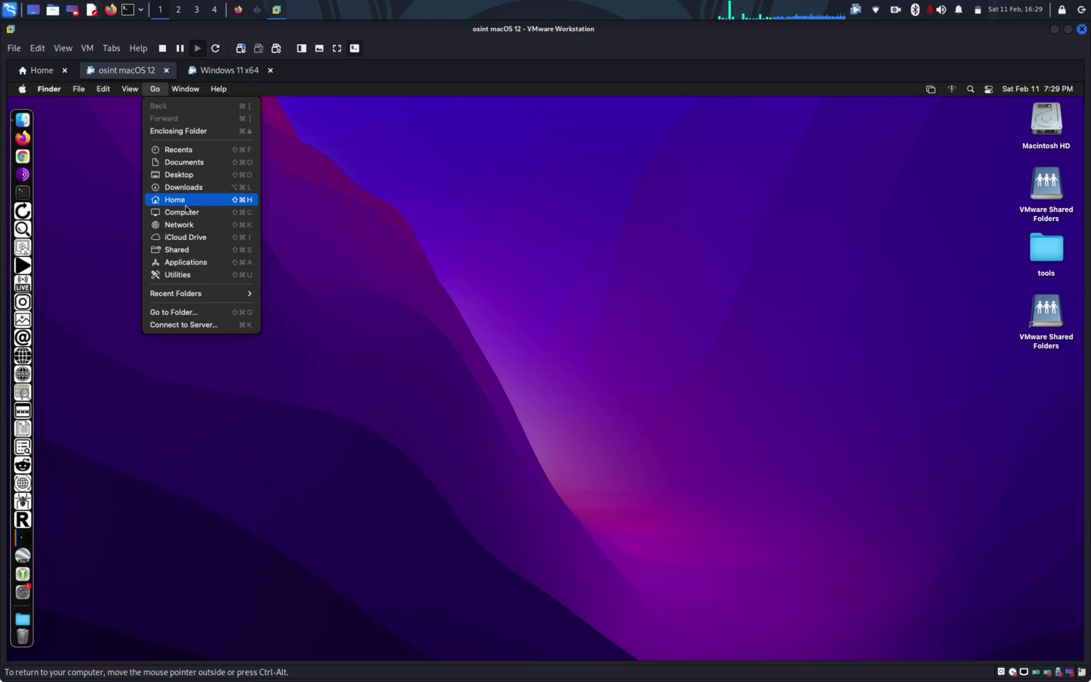
left_click(184, 325)
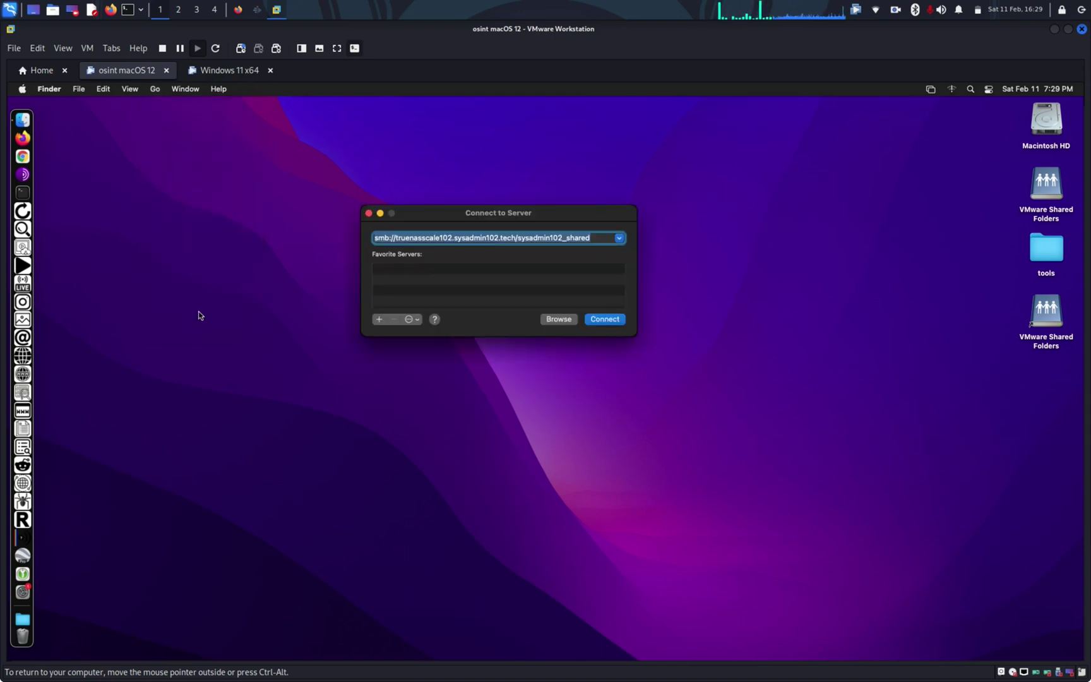
Copy the WebDAV page address from the Firefox window
left_click(238, 9)
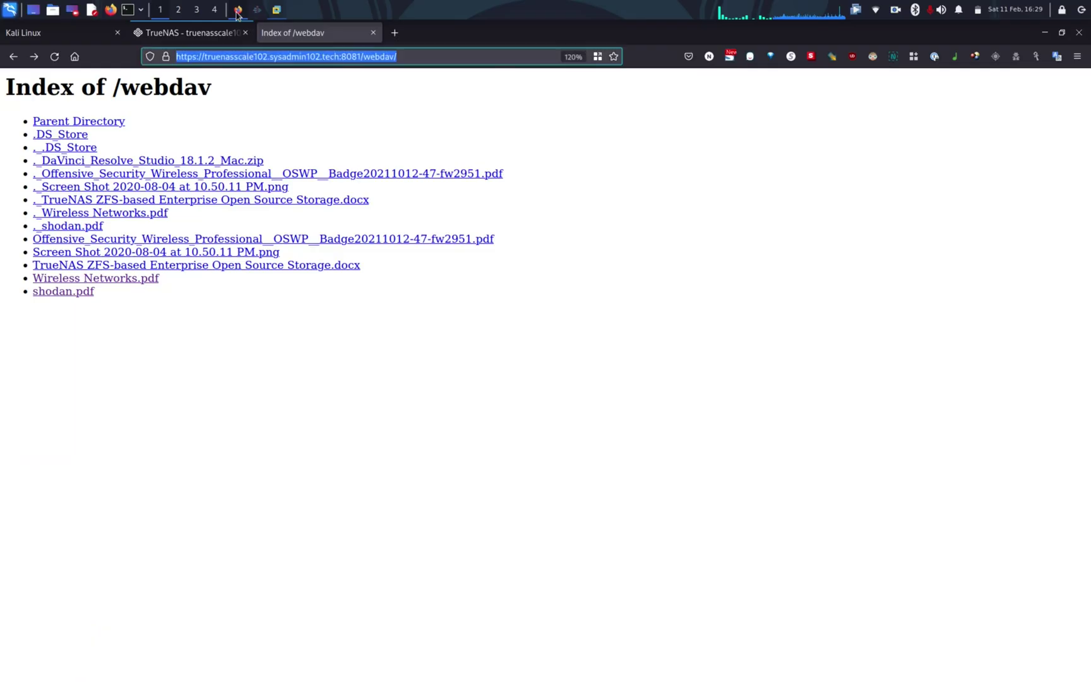
right_click(250, 61)
left_click(281, 114)
left_click(178, 38)
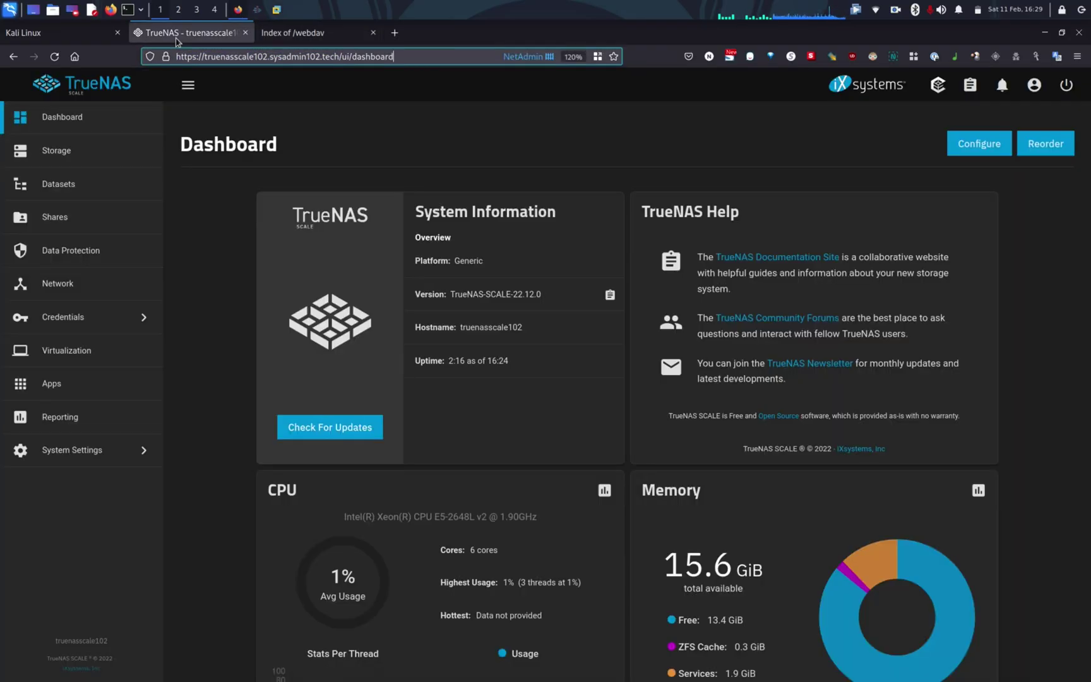
left_click(297, 33)
left_click(277, 9)
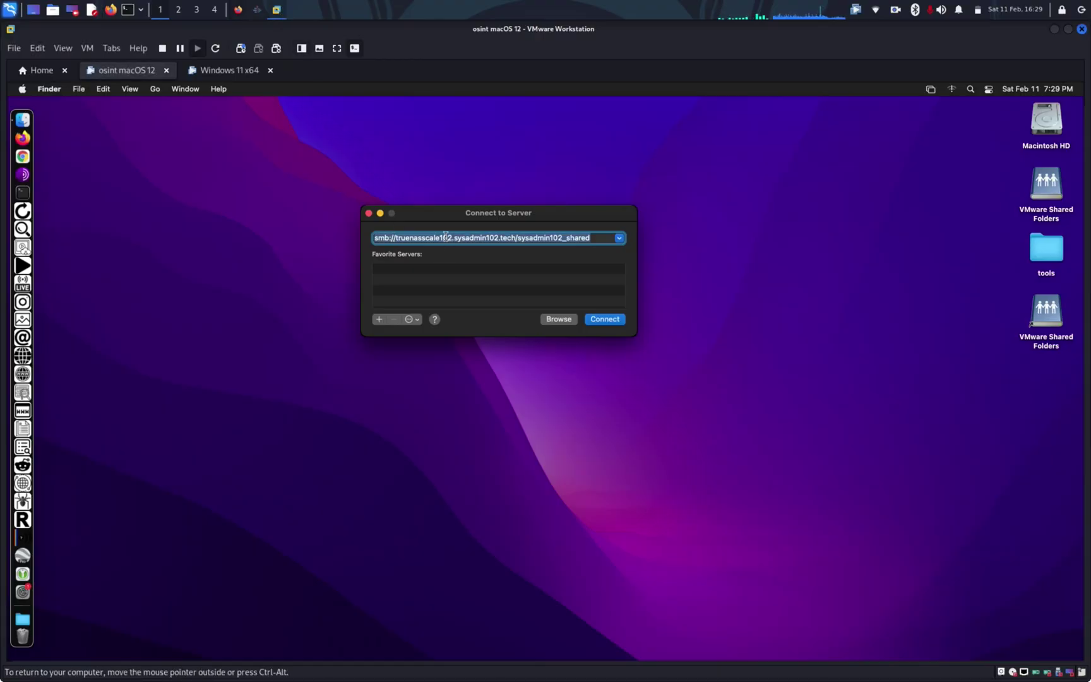
left_click(590, 238)
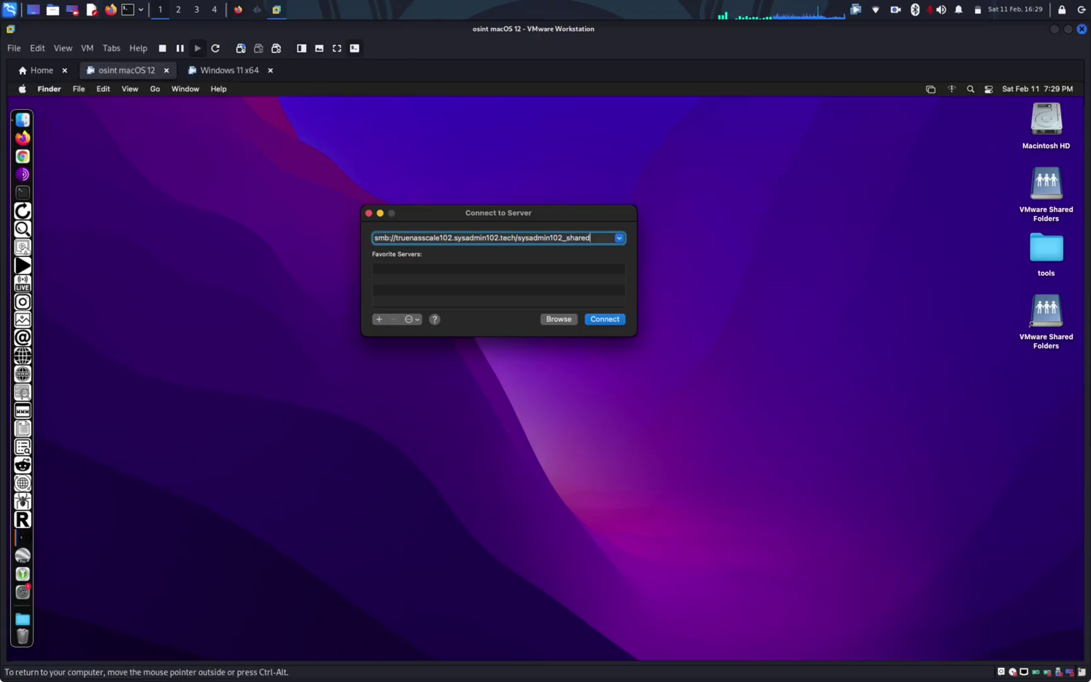
triple_click(582, 238)
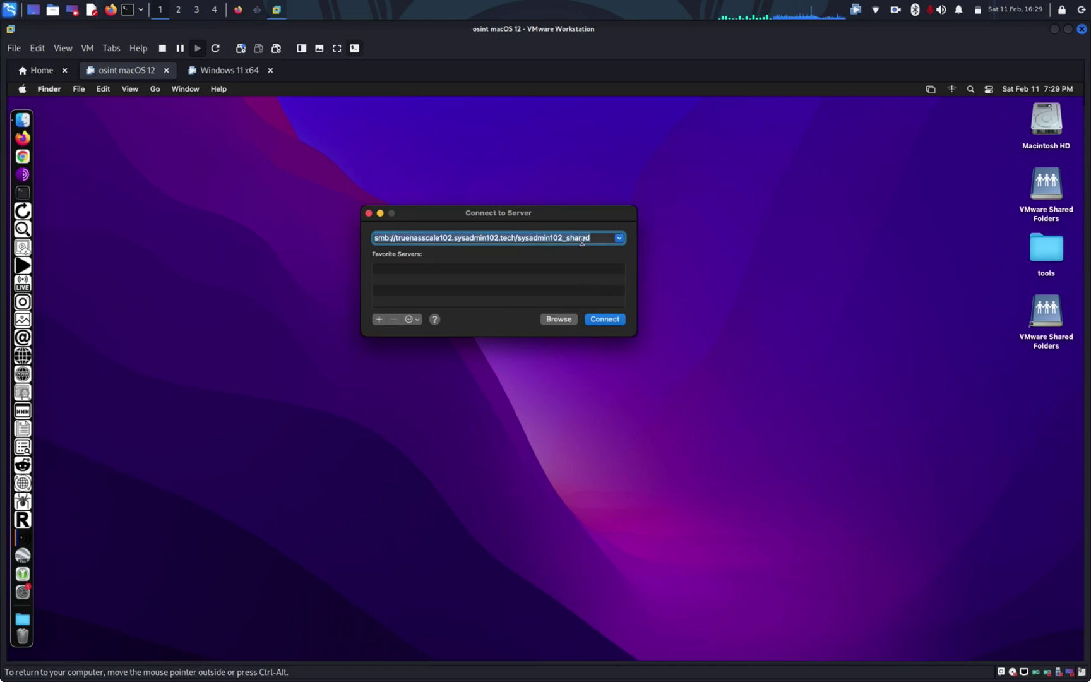
key("super+v")
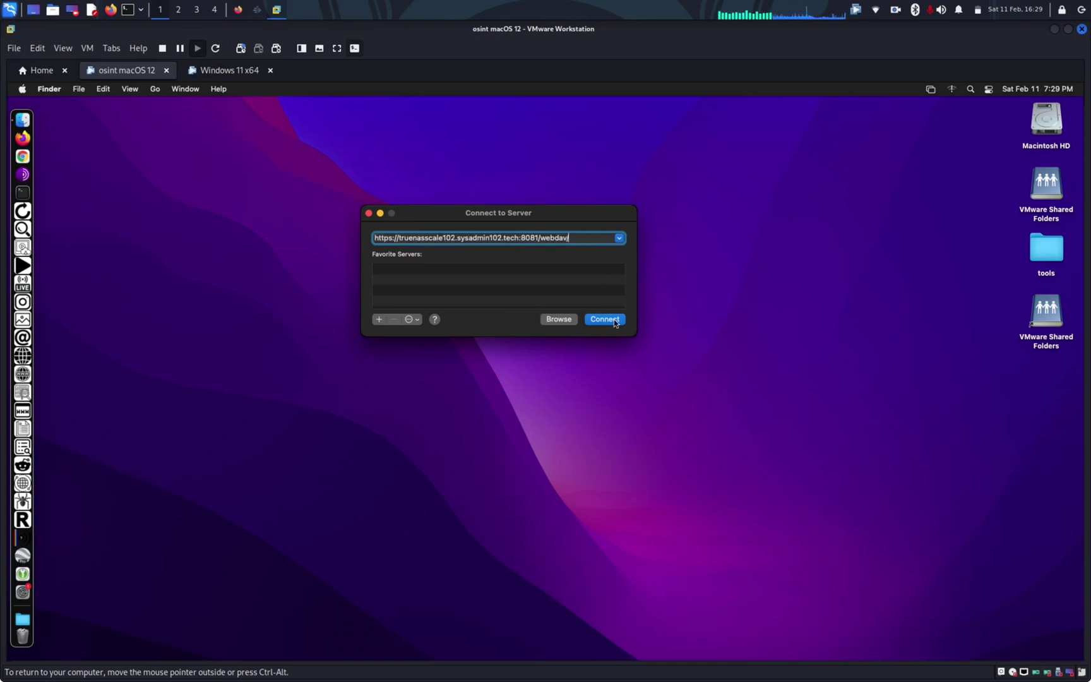
Connect, replacing the prefilled user name with the WebDAV account's user name and password
left_click(605, 319)
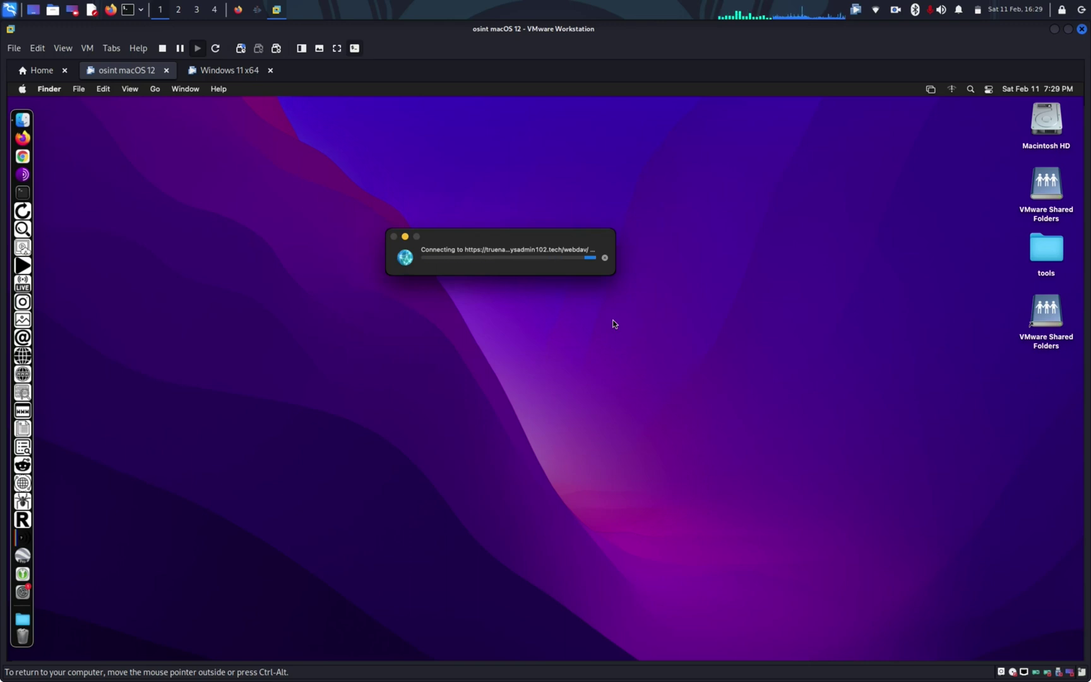
double_click(592, 289)
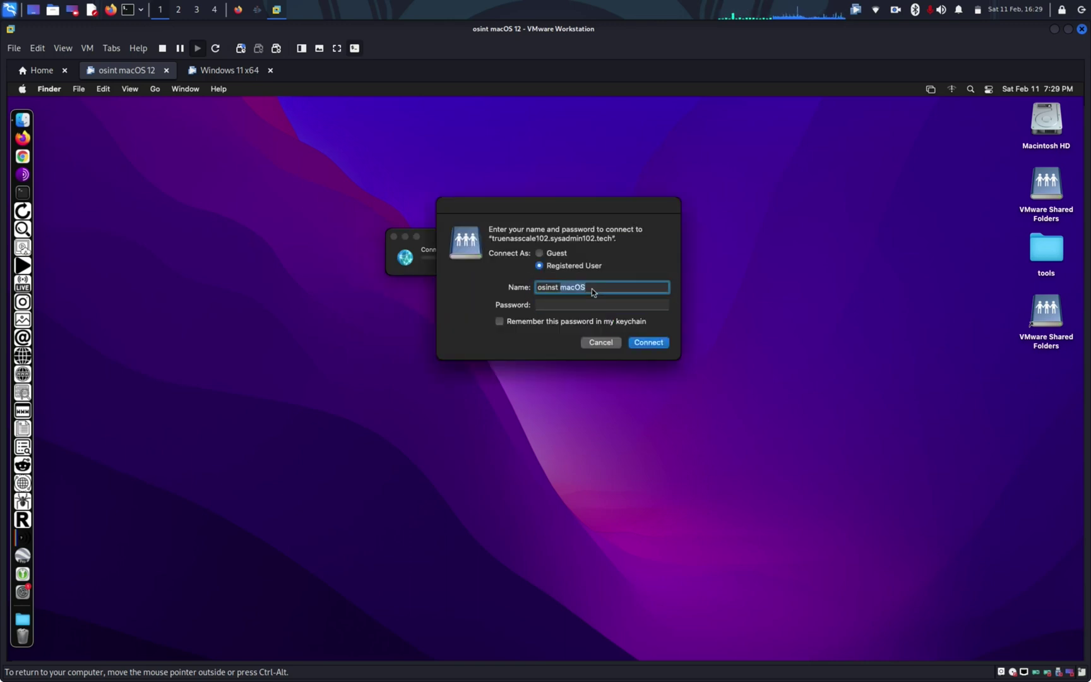
key("BackSpace")
key("BackSpace")
key("BackSpace")
key("BackSpace")
key("BackSpace")
key("BackSpace")
key("BackSpace")
key("BackSpace")
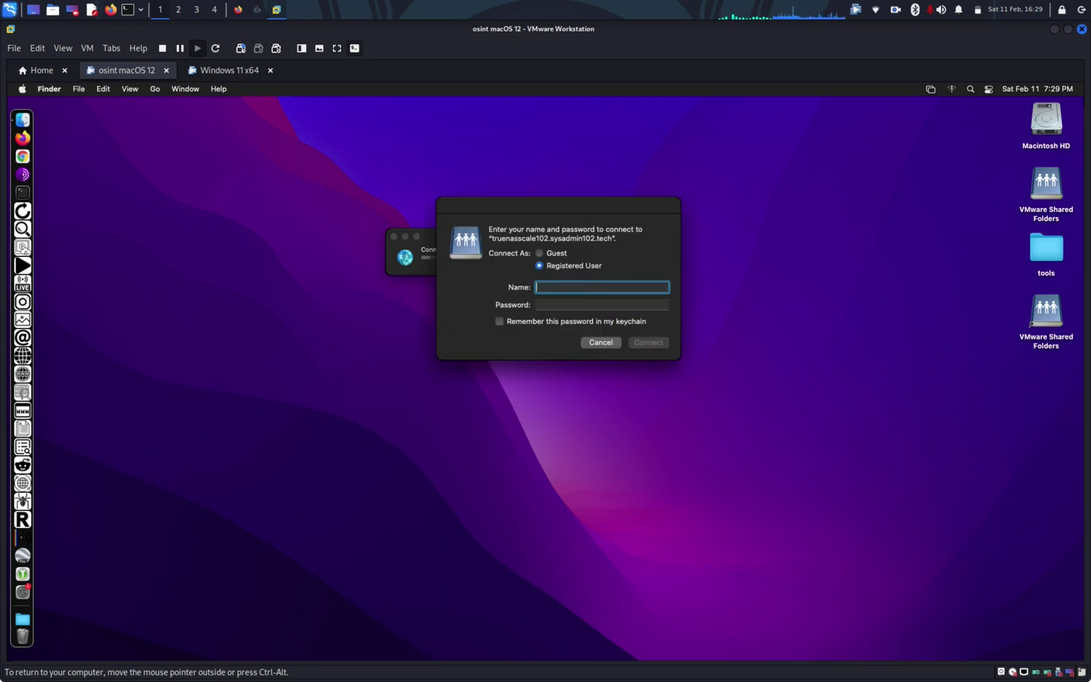
type("webdav")
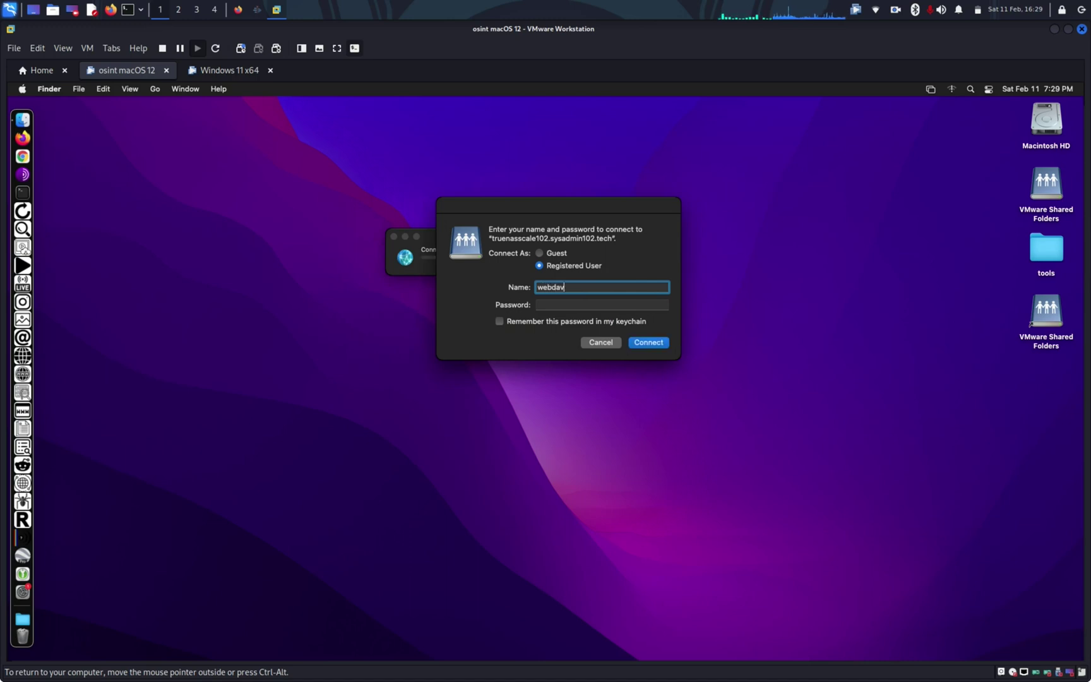
key("Tab")
type("•••••••")
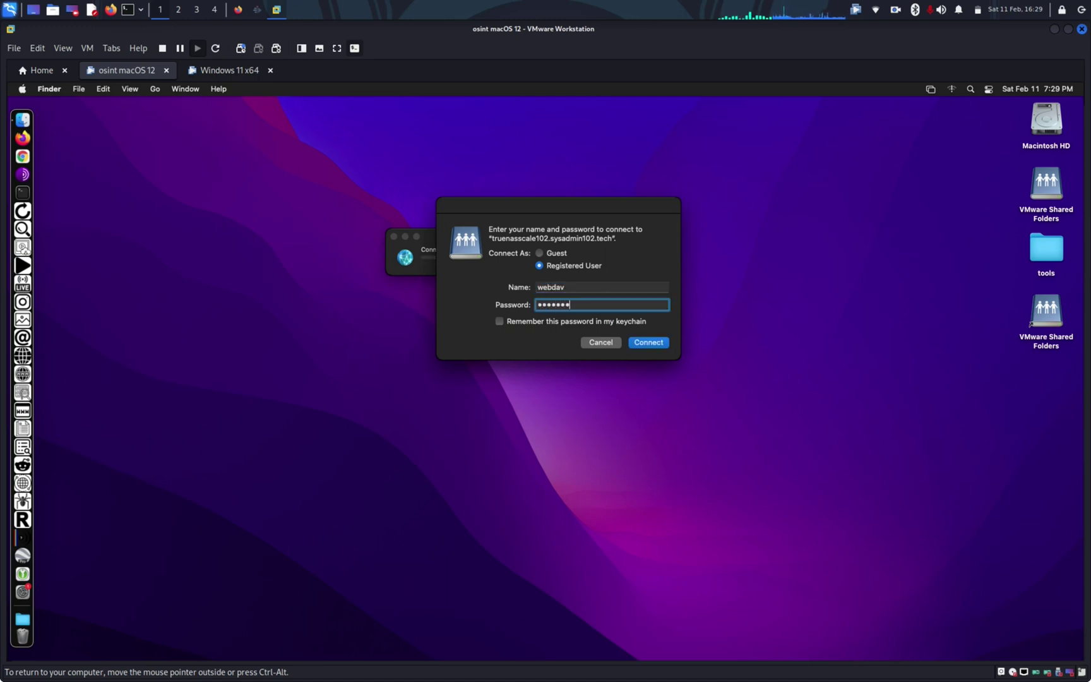
type("•••••")
key("Return")
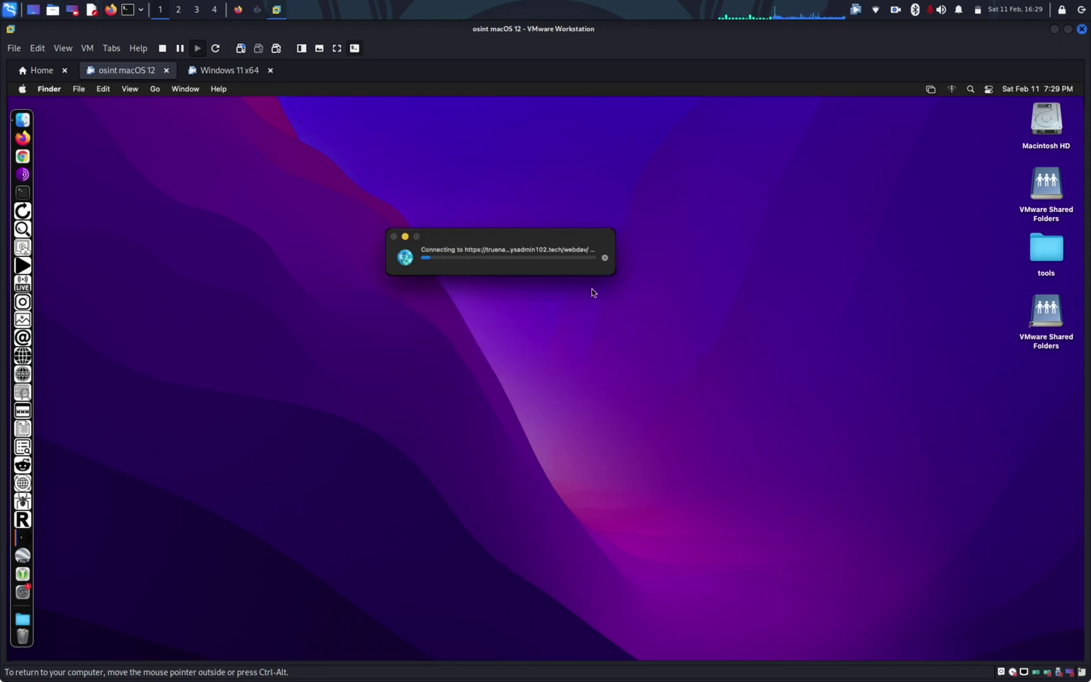